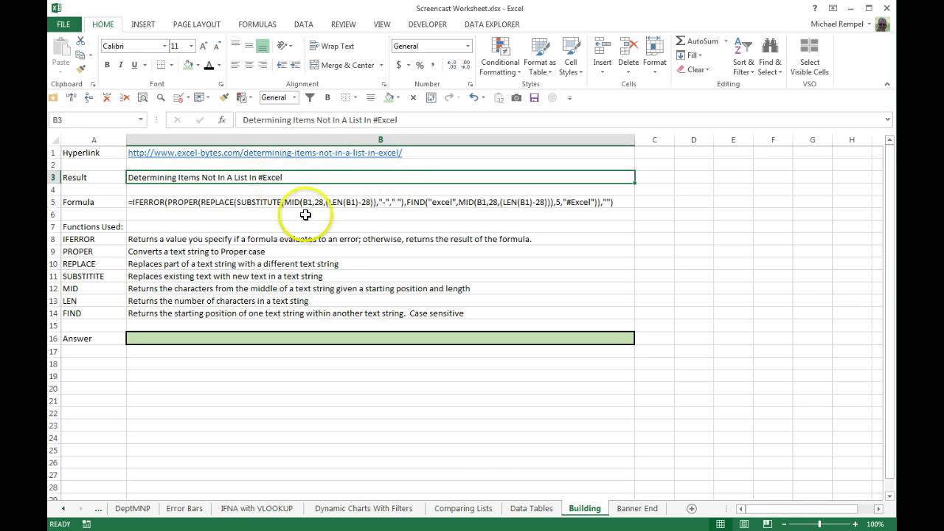
Review the full formula in B5 and the descriptions of the functions it uses in rows 8 to 14.
key("Down")
key("Down")
key("Down")
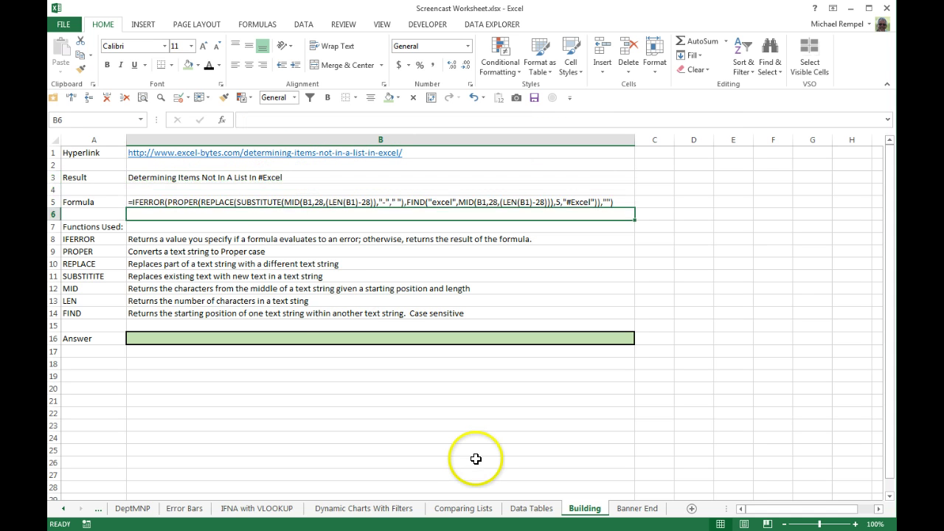
key("Up")
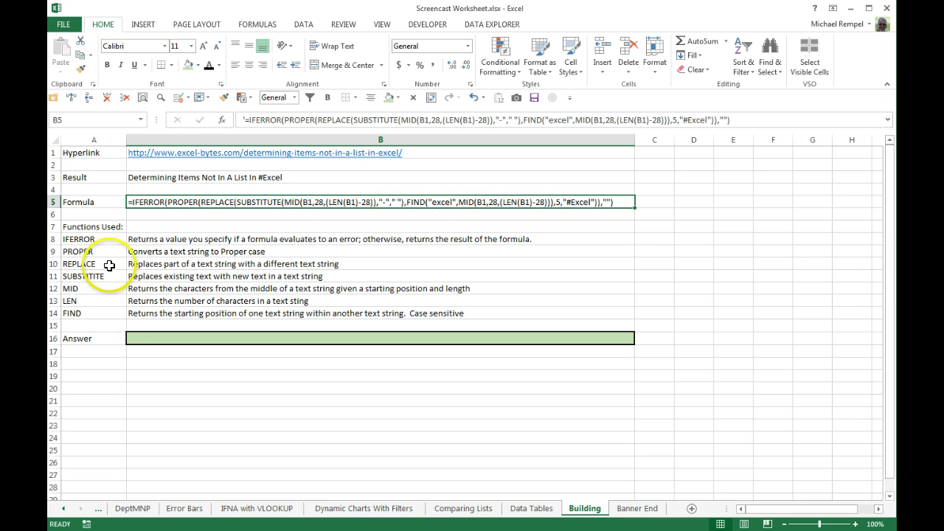
left_click(102, 236)
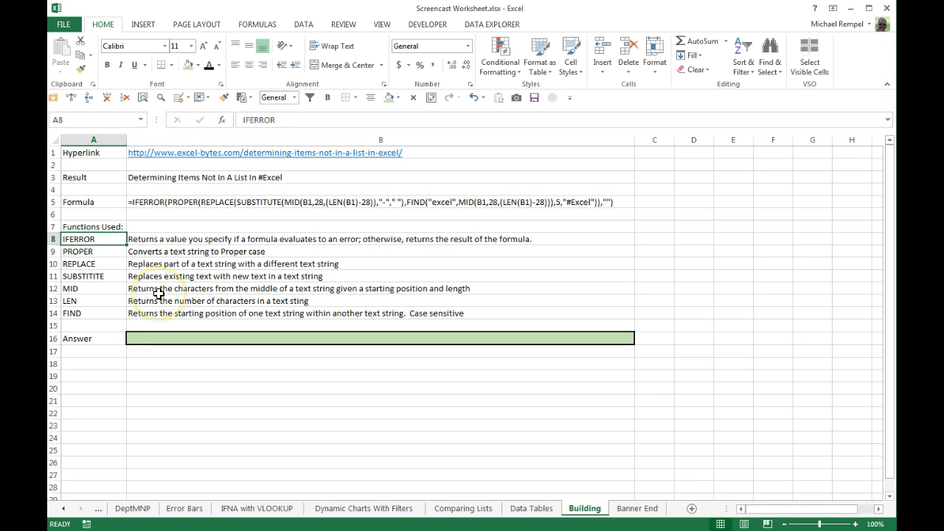
key("Down")
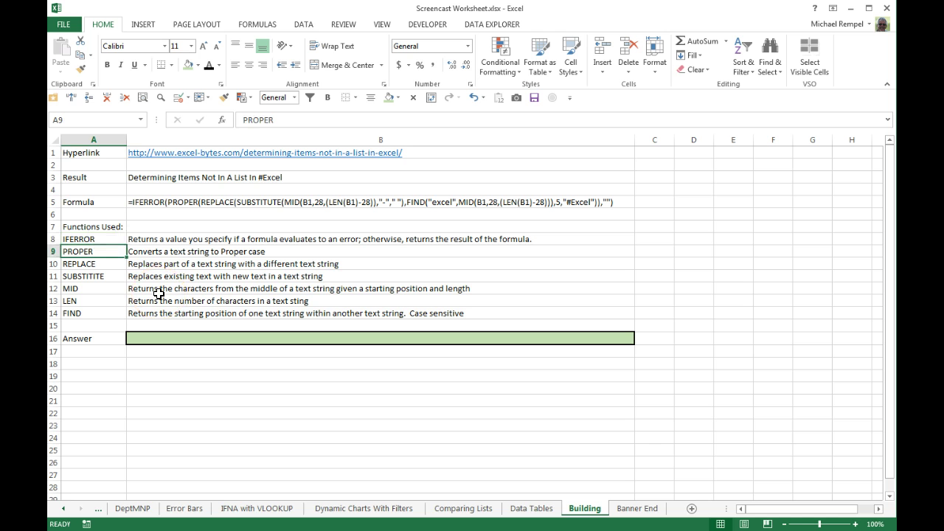
key("Down")
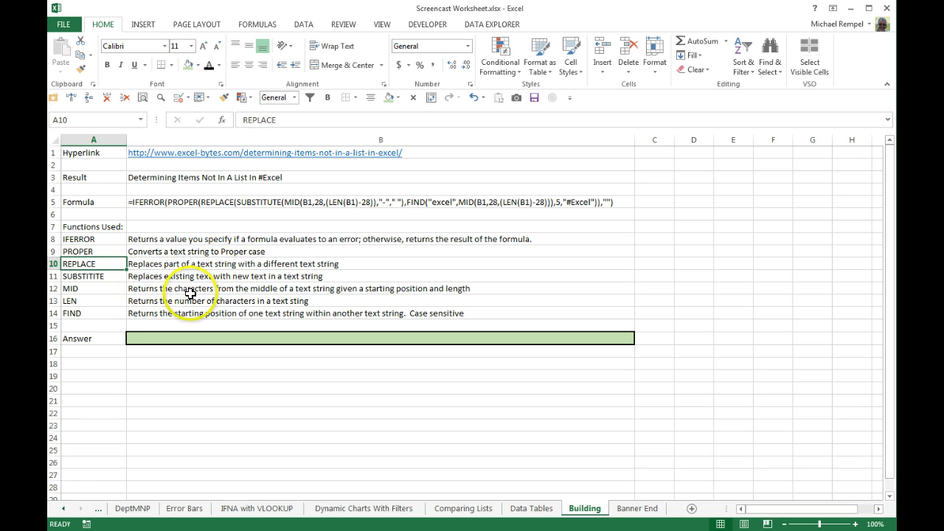
key("Down")
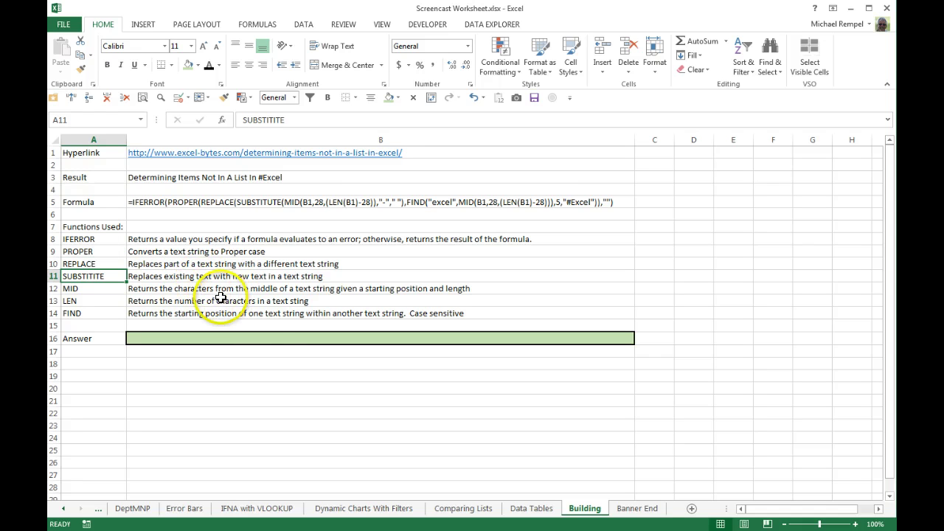
key("Down")
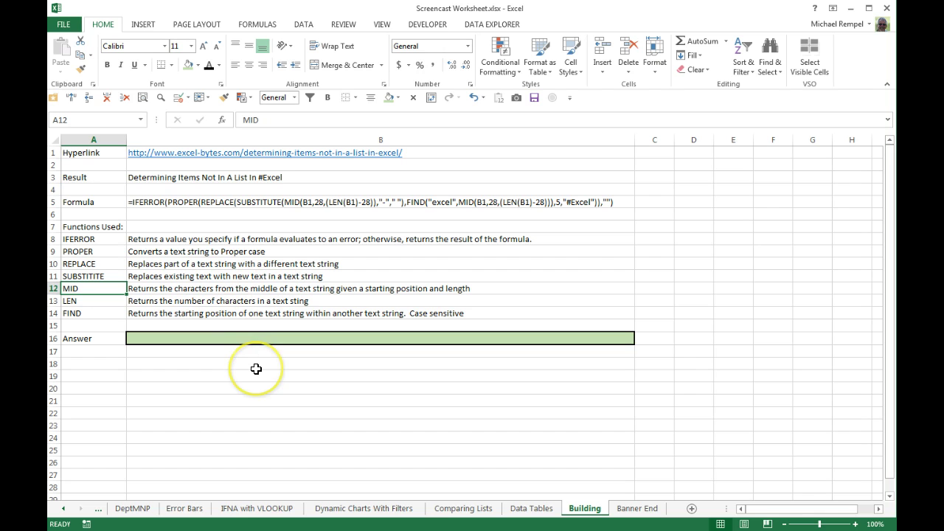
key("Down")
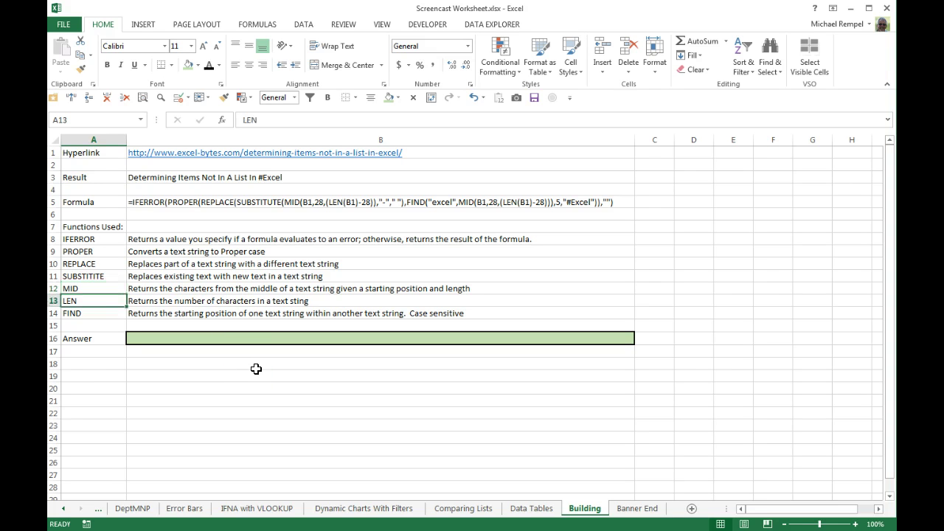
key("Down")
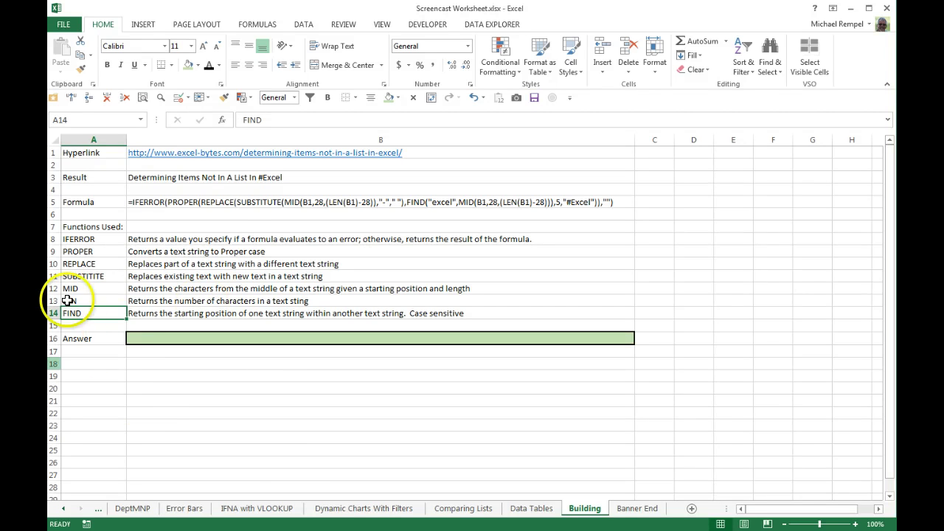
key("Down")
key("Down")
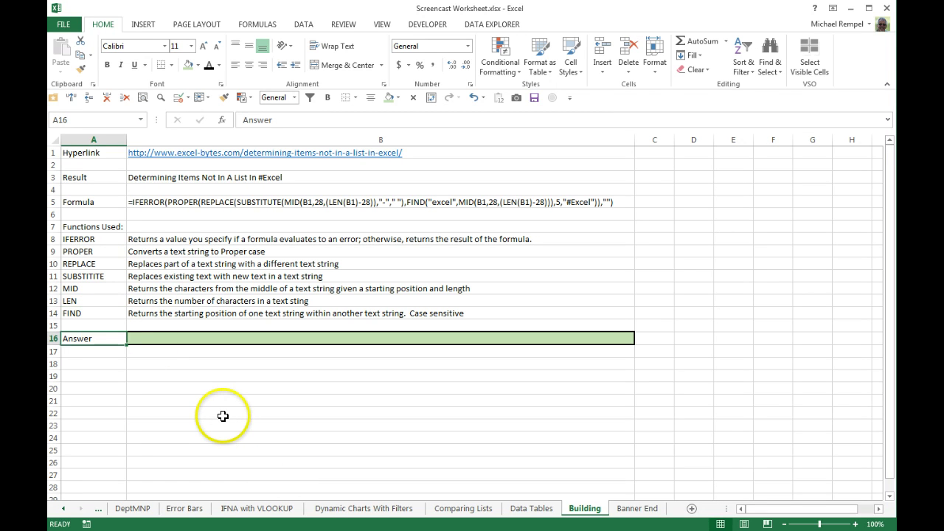
Copy the hyperlink in B1 to cell B21.
key("Right")
key("Up")
key("Up")
key("Up")
key("Up")
key("Up")
key("Up")
key("Up")
key("Up")
key("Up")
key("Up")
key("Up")
key("Up")
key("Up")
key("Up")
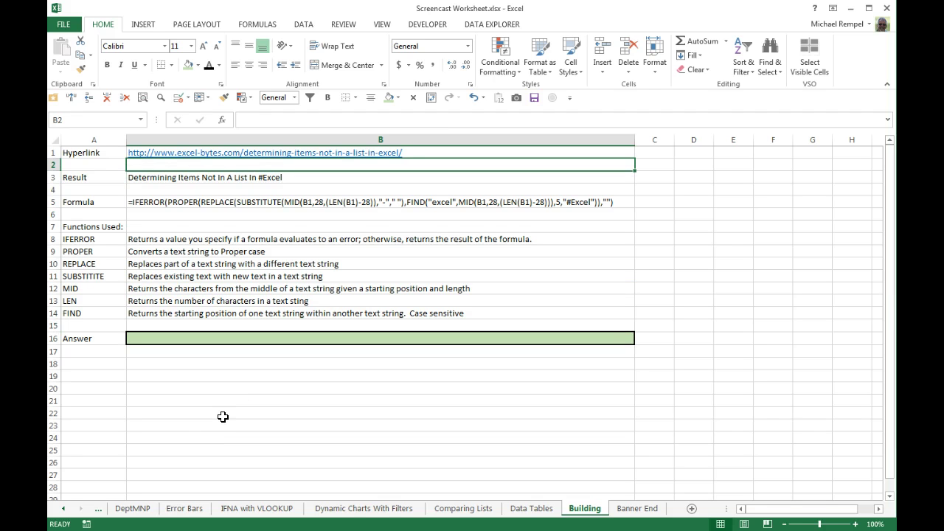
key("Up")
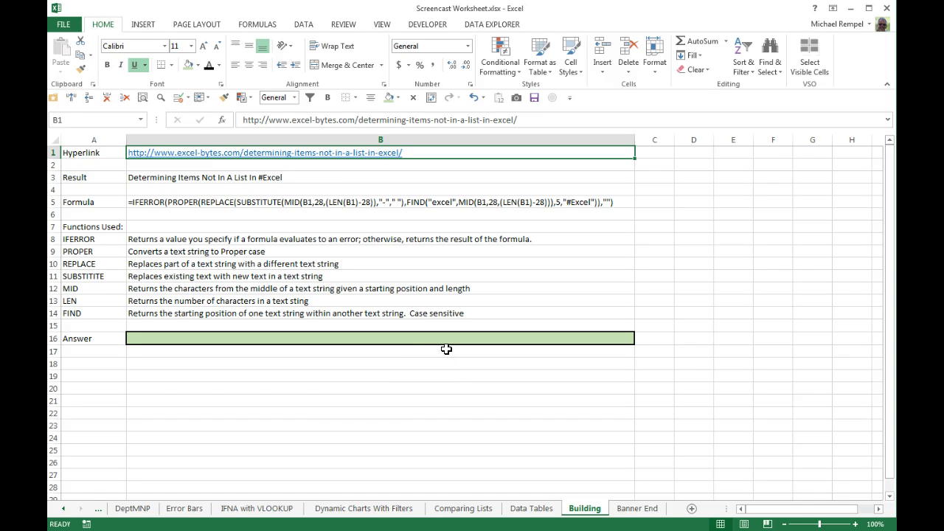
key("ctrl+c")
key("Down")
key("Down")
key("Down")
key("Down")
key("Down")
key("Down")
key("Down")
key("Down")
key("Down")
key("Down")
key("Down")
key("Down")
key("Down")
key("Down")
key("Down")
key("Down")
key("Down")
key("Down")
key("Down")
key("Down")
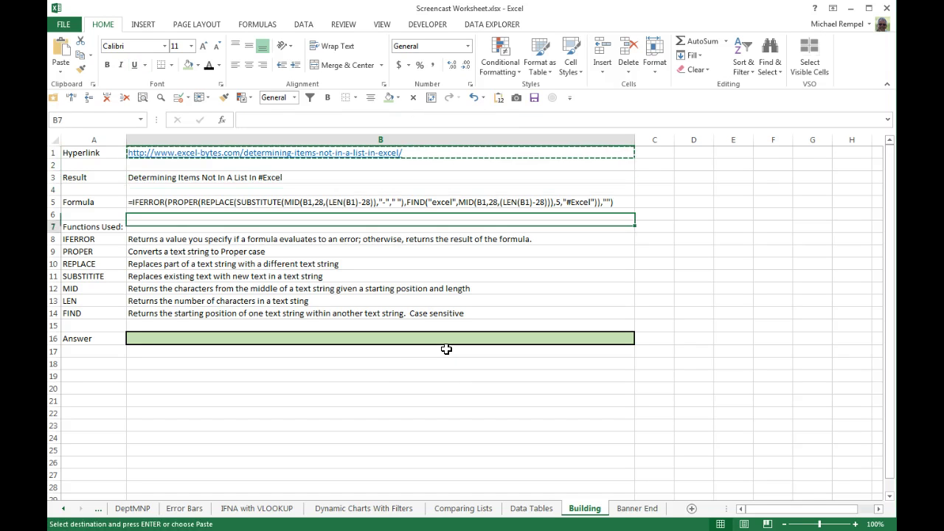
key("Return")
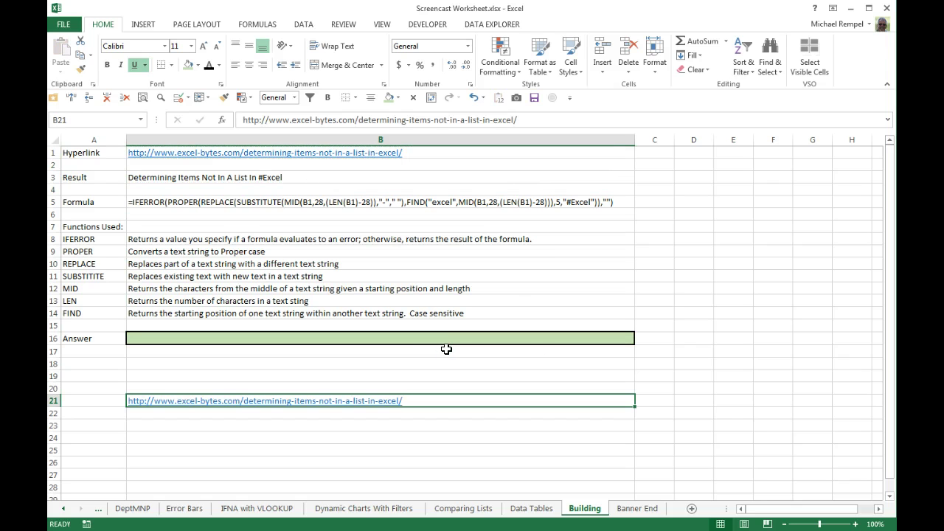
right_click(275, 410)
left_click(317, 388)
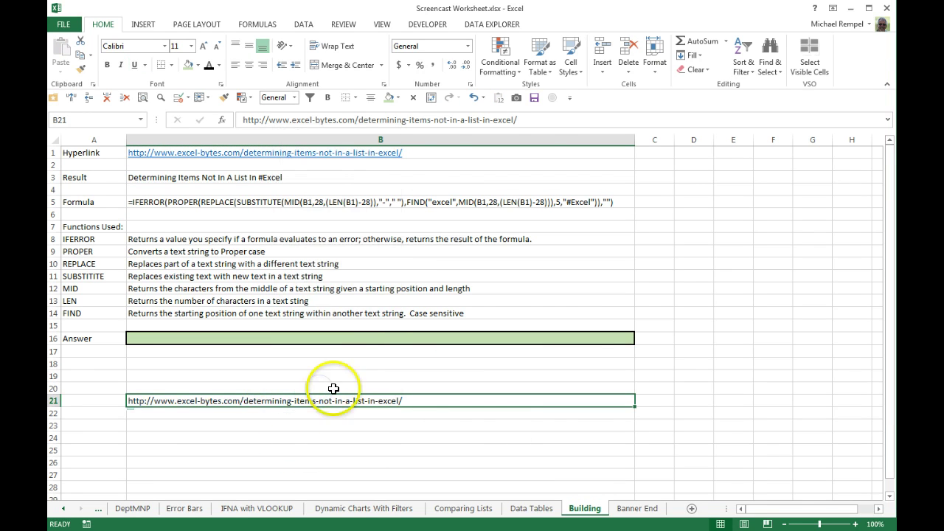
left_click(534, 120)
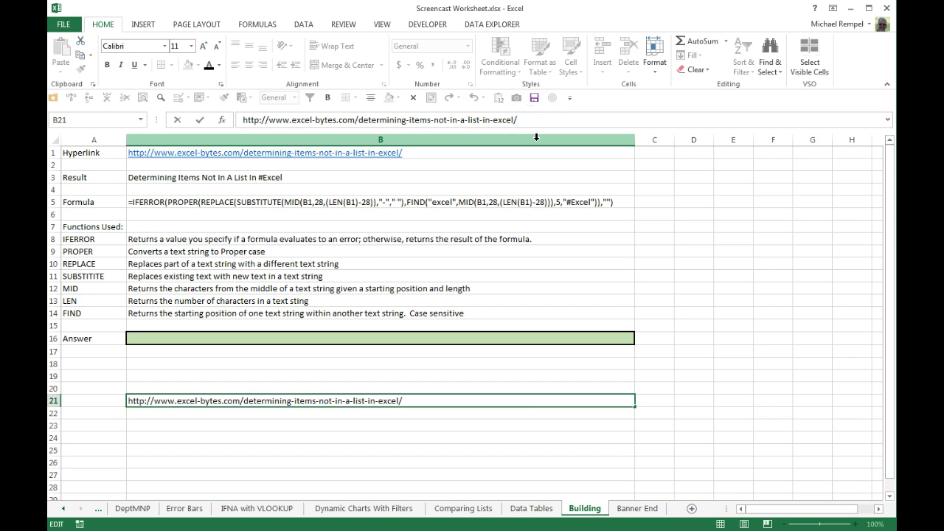
key("BackSpace")
key("BackSpace")
key("BackSpace")
key("BackSpace")
key("BackSpace")
key("BackSpace")
key("BackSpace")
key("BackSpace")
key("BackSpace")
key("BackSpace")
key("BackSpace")
key("BackSpace")
key("BackSpace")
key("BackSpace")
key("BackSpace")
key("BackSpace")
key("BackSpace")
key("BackSpace")
key("BackSpace")
key("BackSpace")
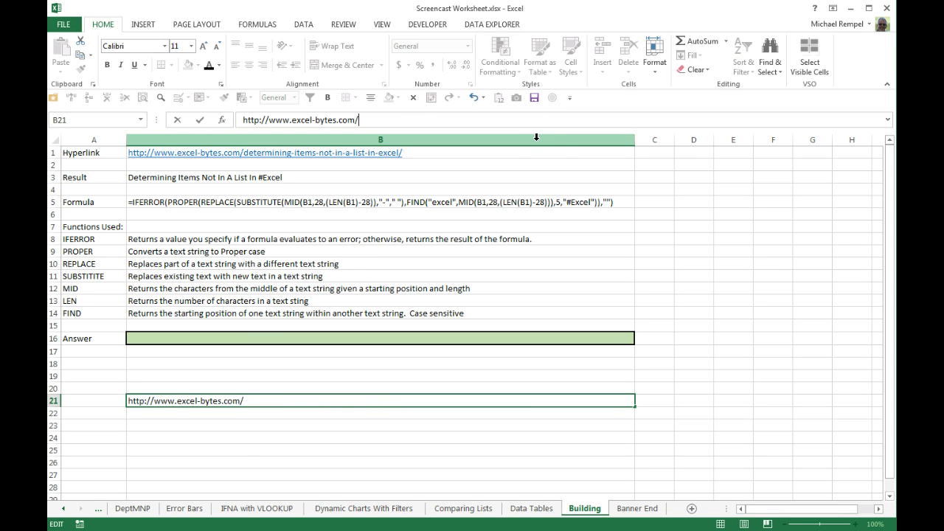
key("Return")
Calculate the number of characters of the shortened address in B23 with =LEN(B21).
key("Return")
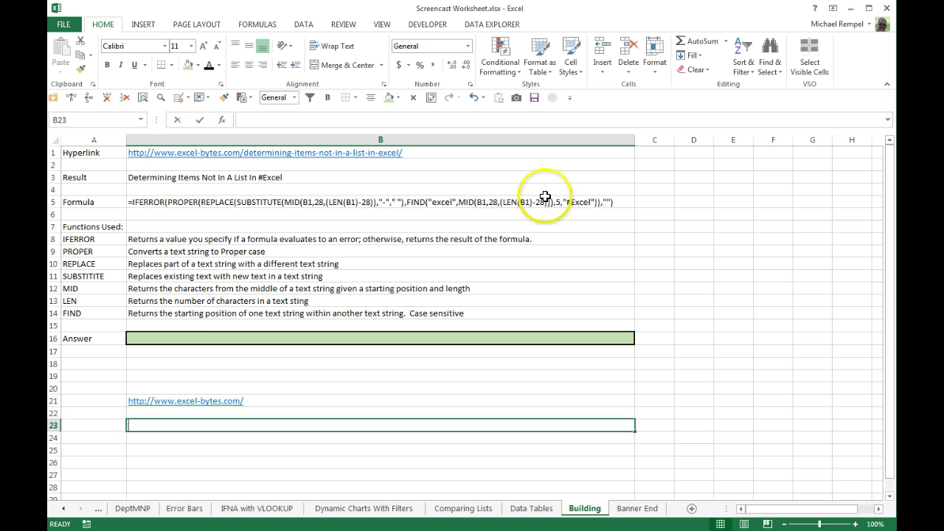
type("=le")
key("Tab")
key("Up")
key("Up")
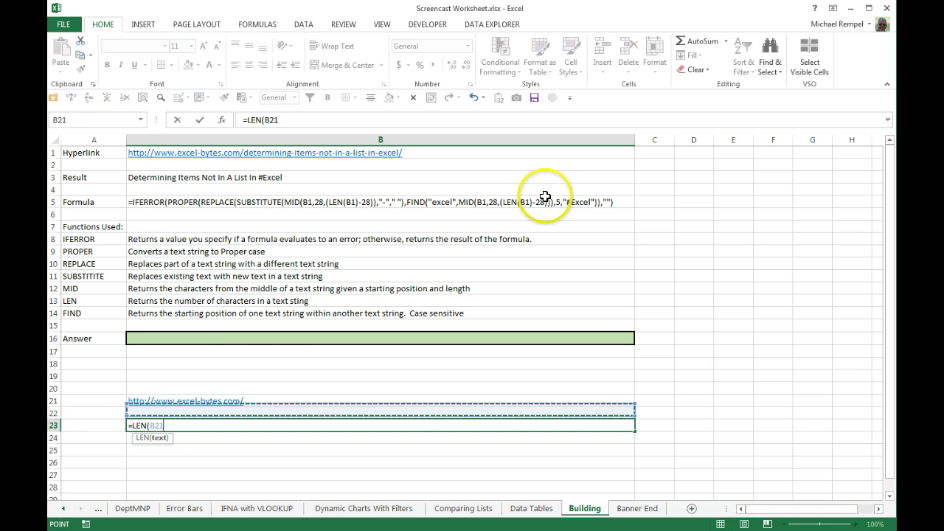
type(")")
key("Return")
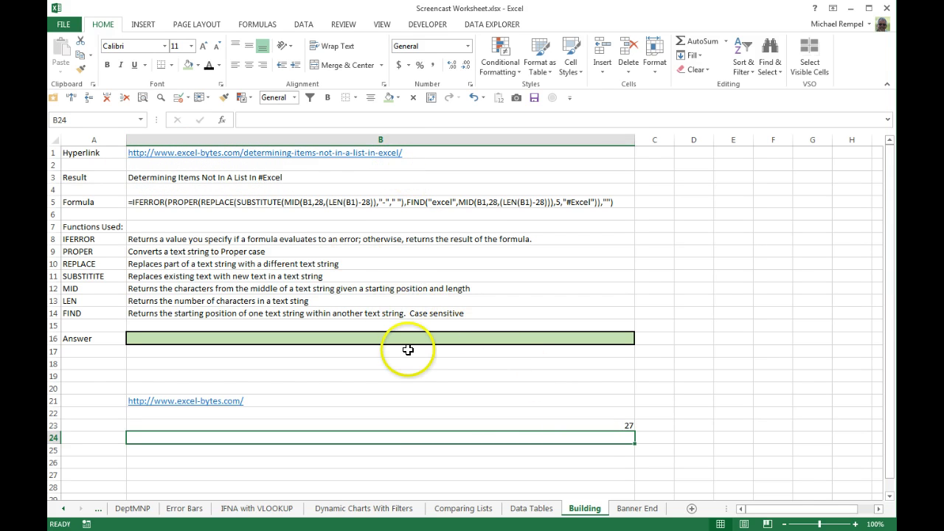
Begin a MID formula in the Answer cell B16 with B1 as the text and 28 as the starting position.
left_click(243, 338)
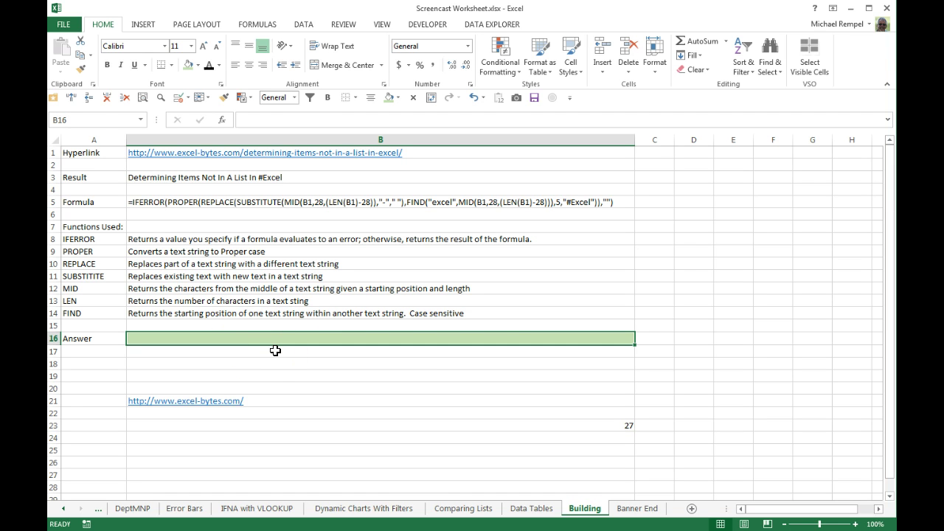
type("=mid")
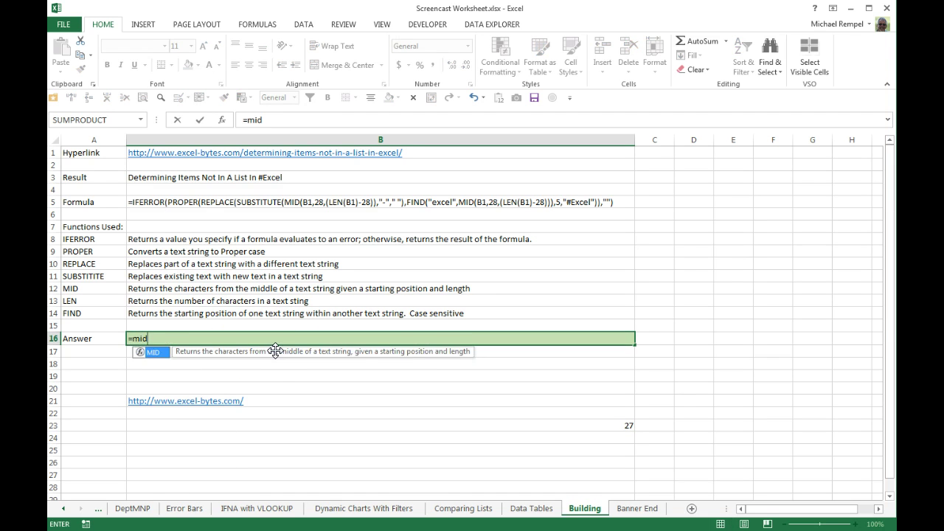
key("Tab")
key("Up")
key("Up")
key("Up")
key("Up")
key("Up")
key("Up")
key("Up")
key("Up")
key("Up")
key("Up")
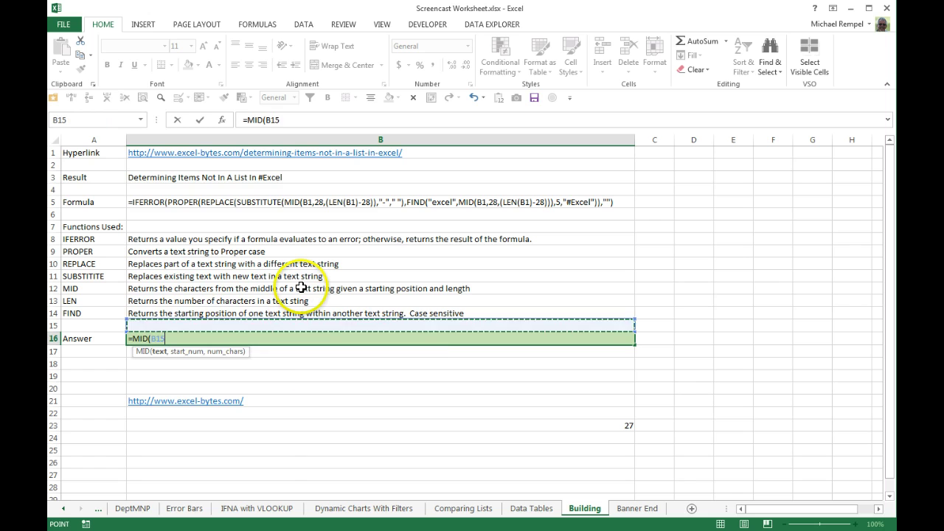
key("Up")
key("Up")
key("Up")
key("Up")
key("Up")
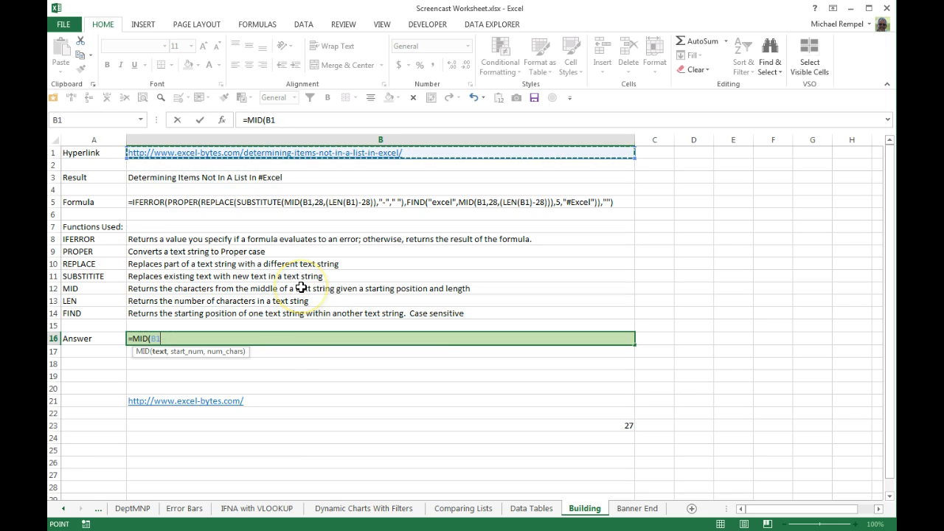
type(",")
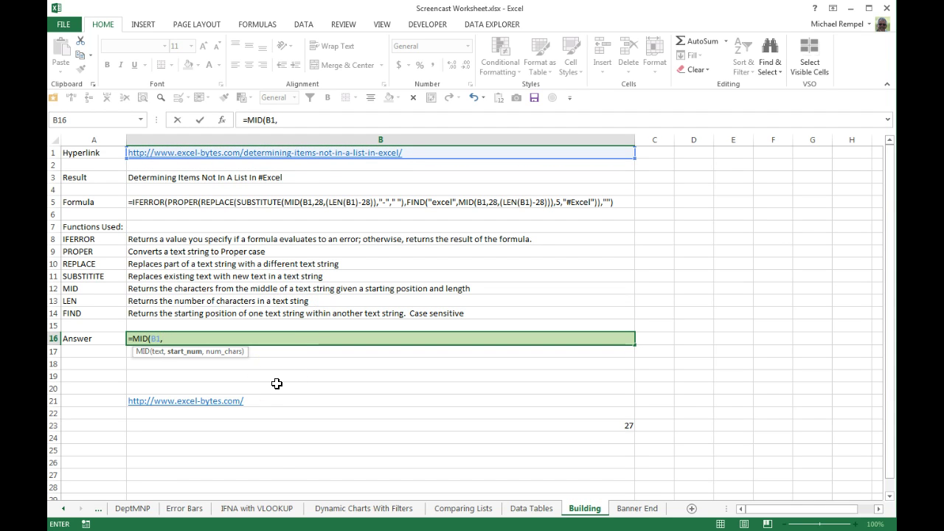
type("28")
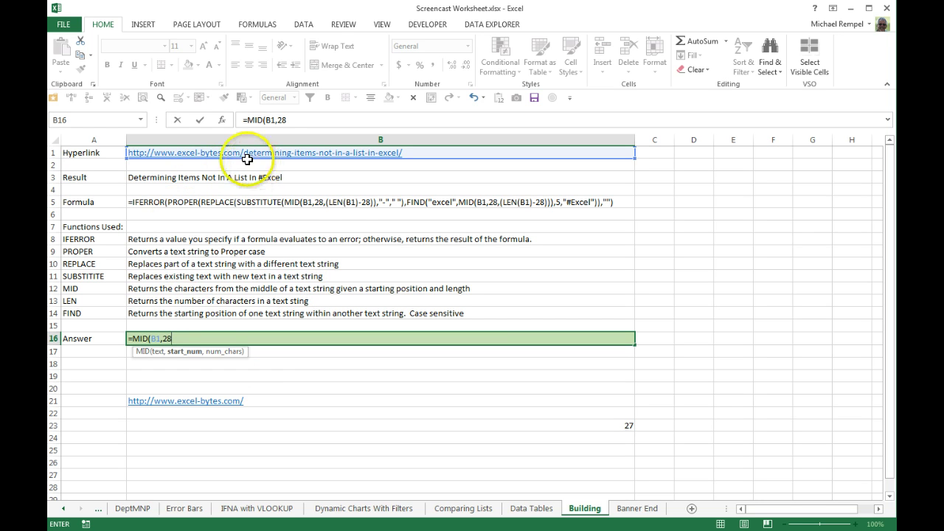
type(",")
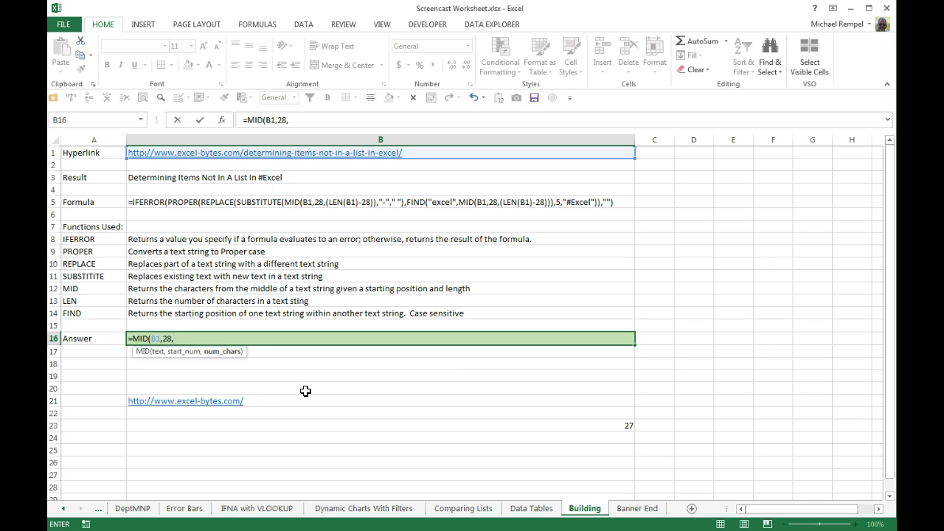
Complete the MID formula in B16 with (LEN(B1)-28) as the number of characters and enter it.
type("(len")
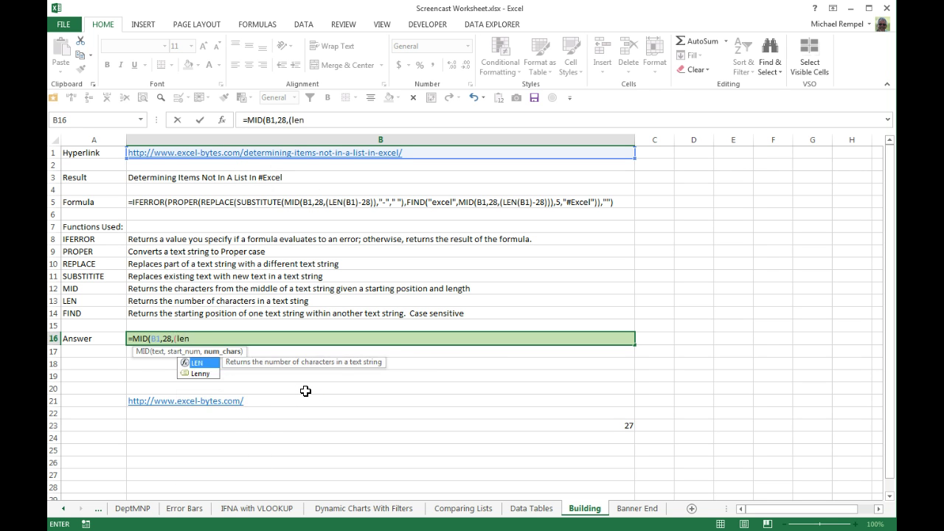
key("Tab")
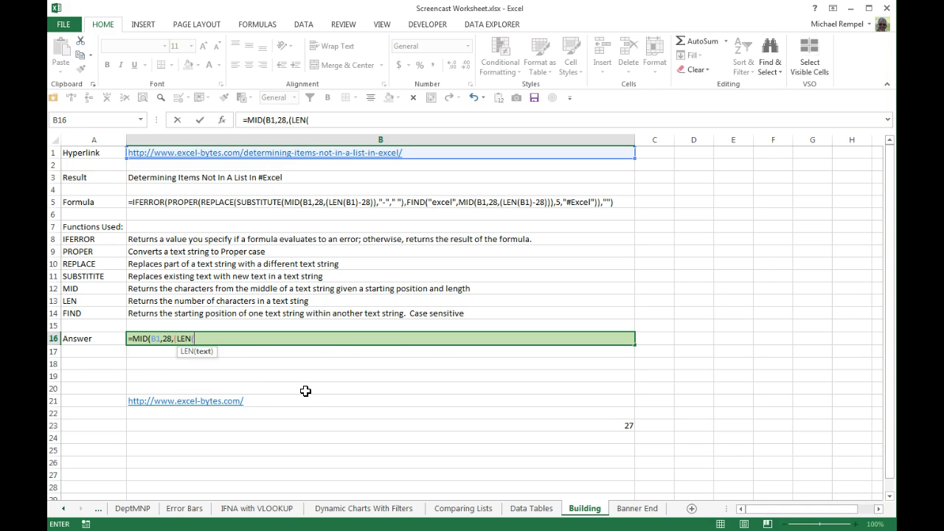
left_click(270, 153)
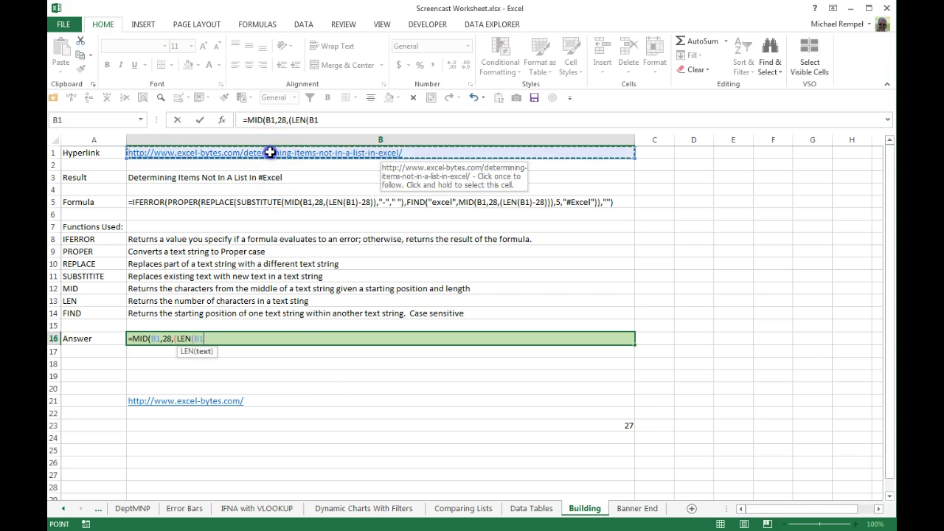
type(")-28")
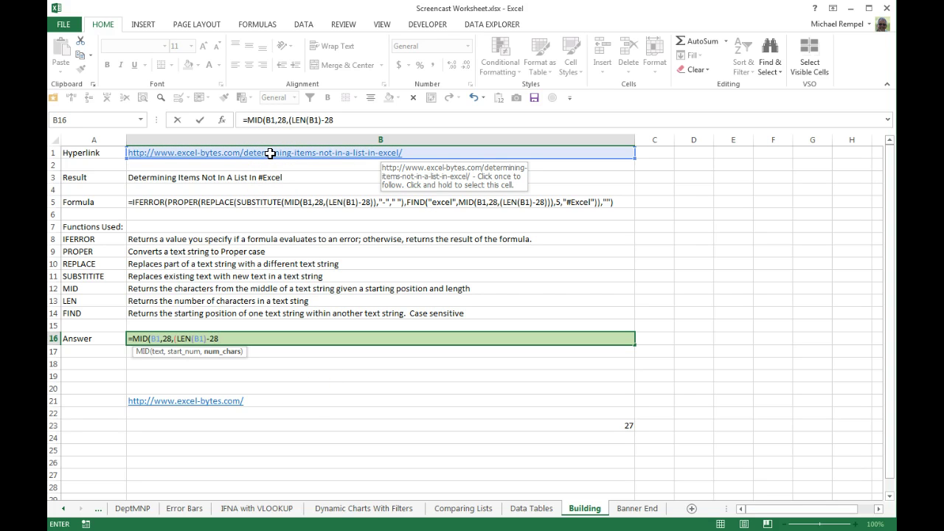
type("))")
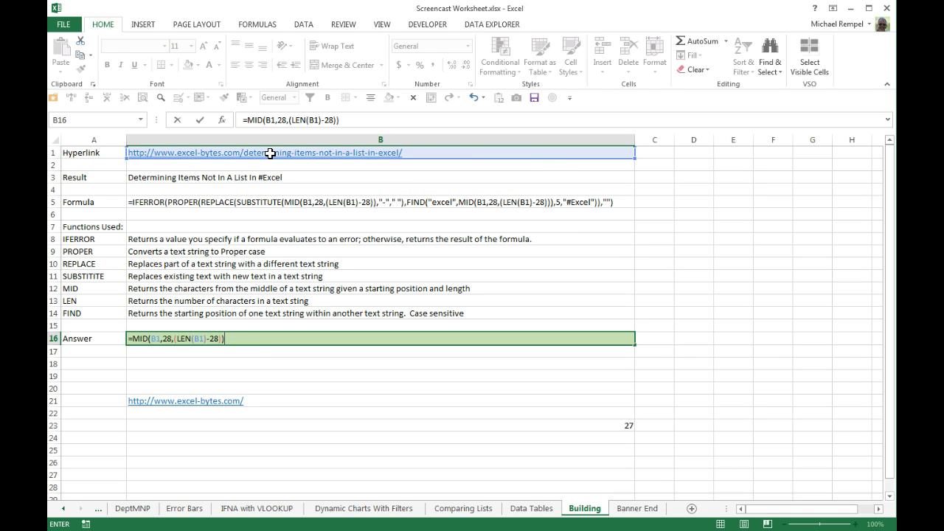
key("Return")
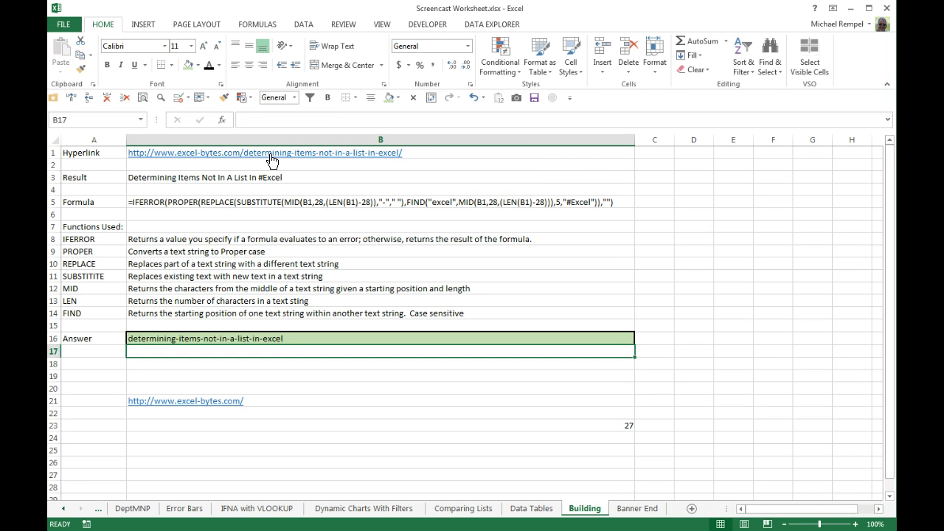
Wrap the MID formula in B16 in a SUBSTITUTE function that replaces each "-" with a space " ", and enter it.
key("Up")
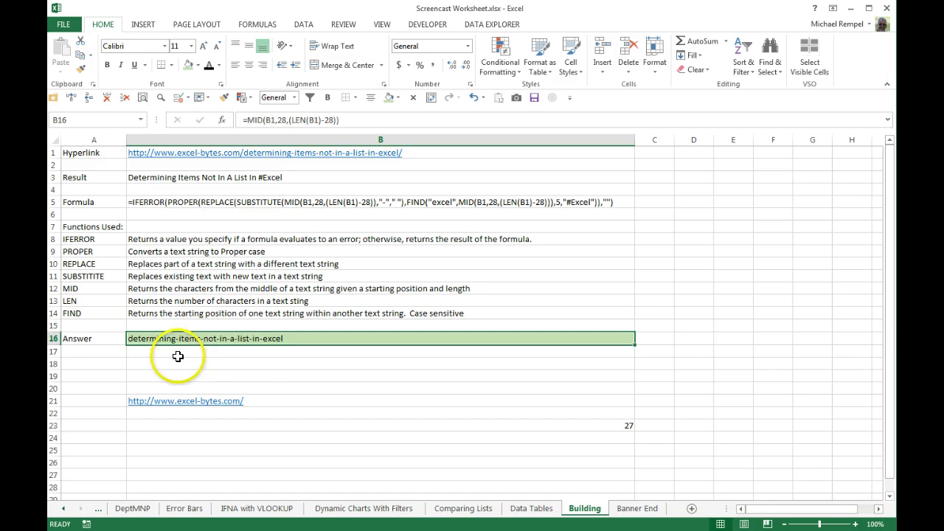
left_click(246, 120)
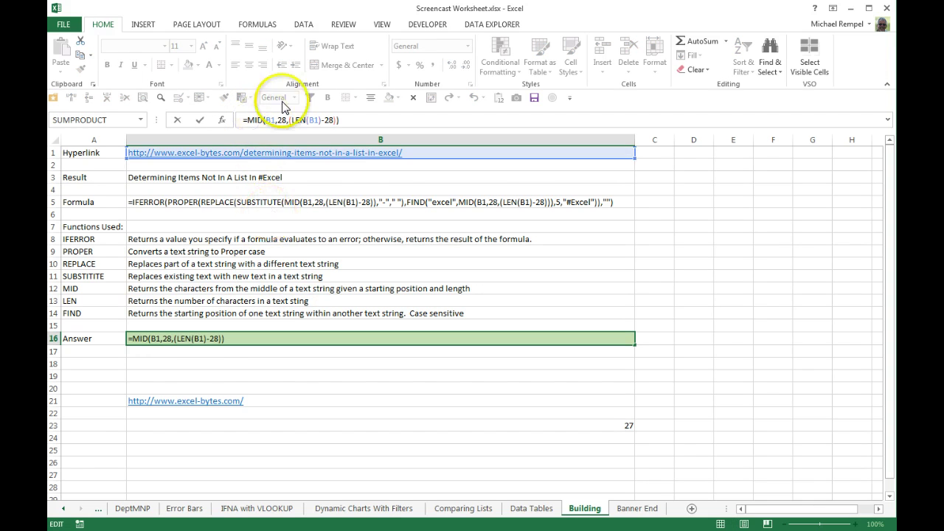
type("sub")
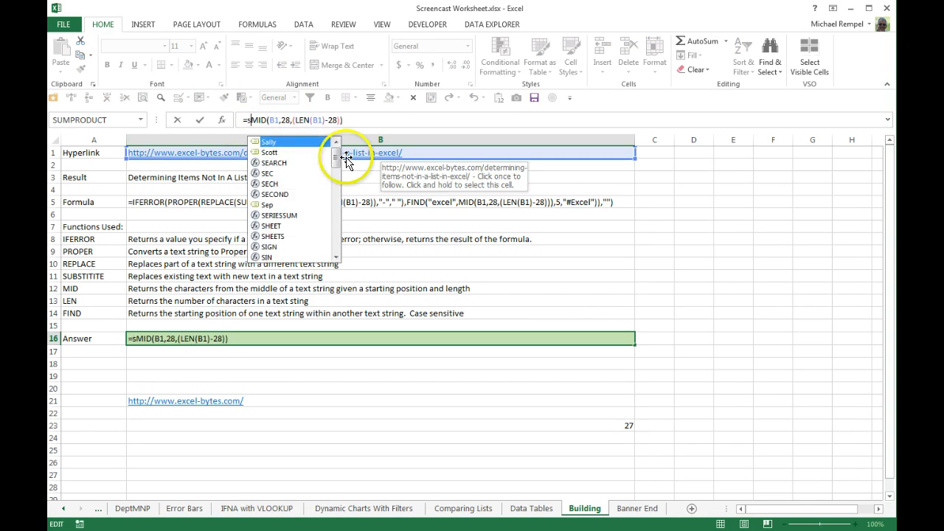
key("Tab")
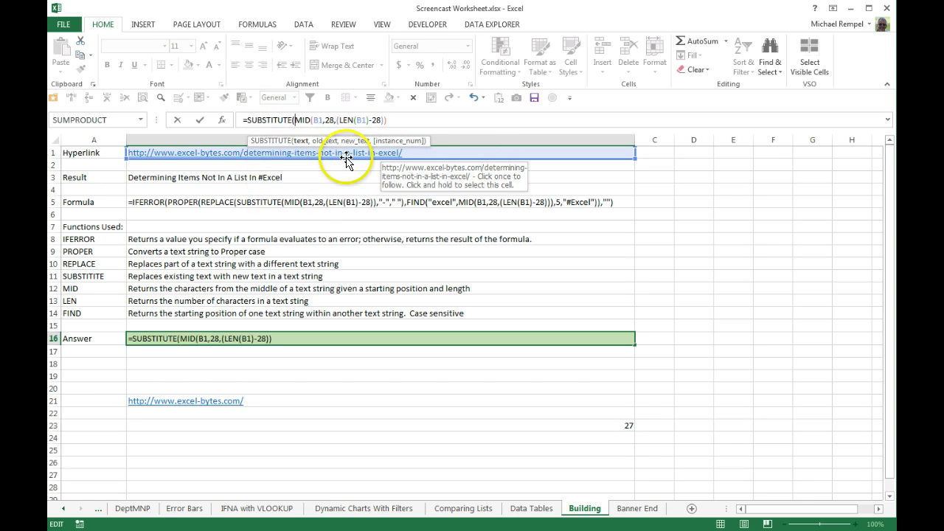
left_click(397, 119)
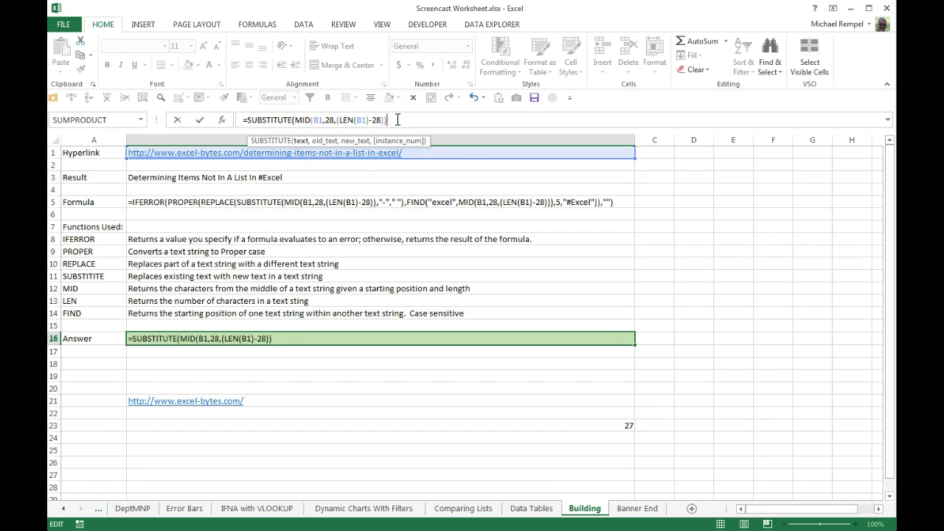
type(",")
type("\"-\",")
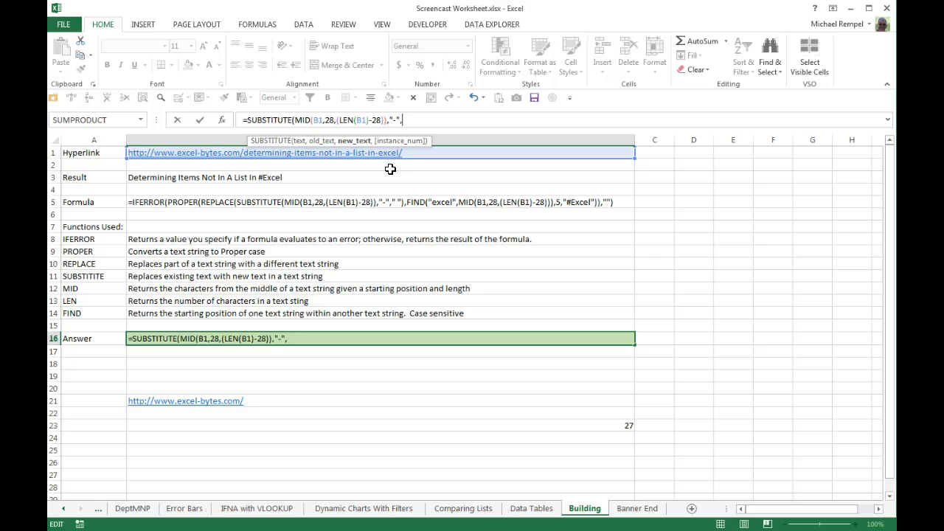
type("\" \")")
key("Return")
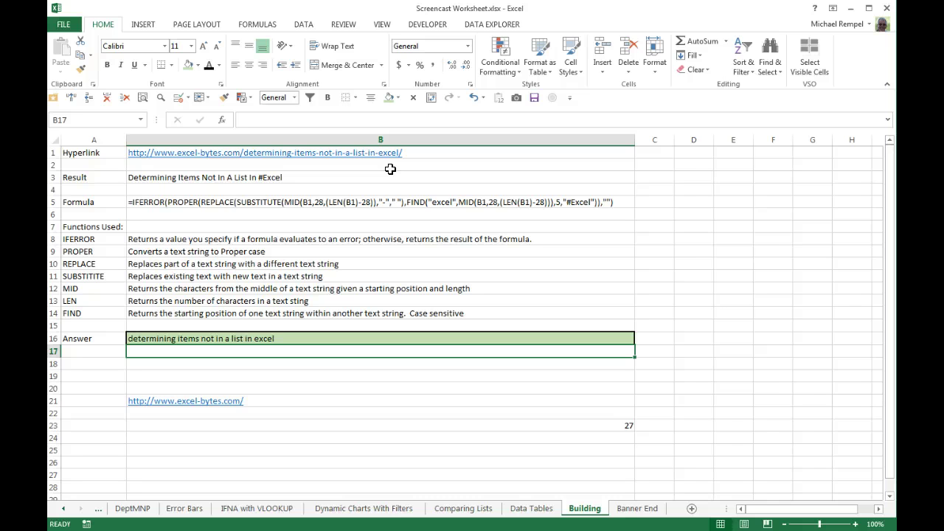
Nest the SUBSTITUTE formula in B16 inside a REPLACE function as its old text, ready for the start number argument.
key("Up")
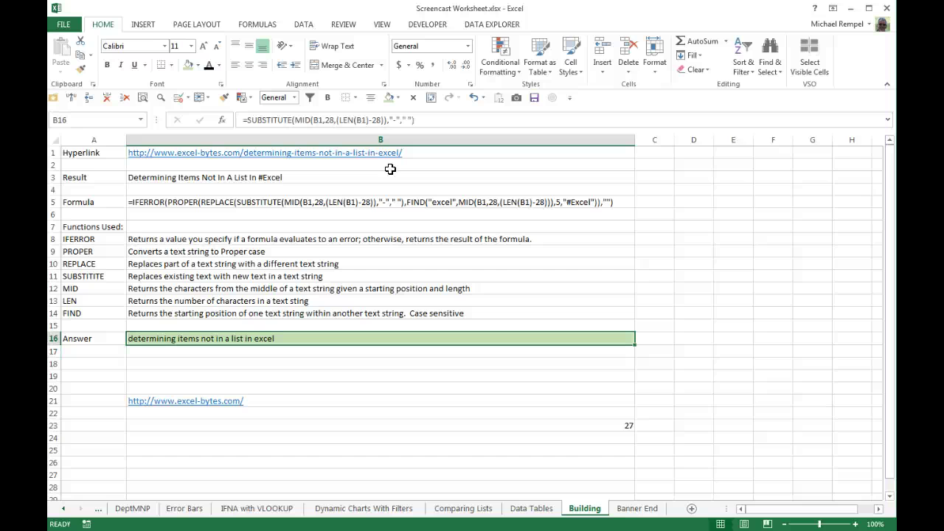
left_click(282, 158)
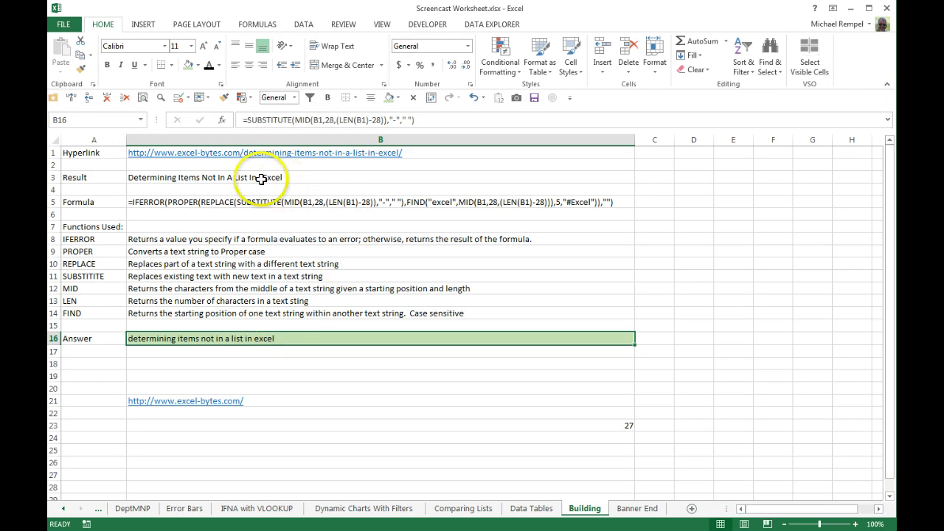
left_click(244, 119)
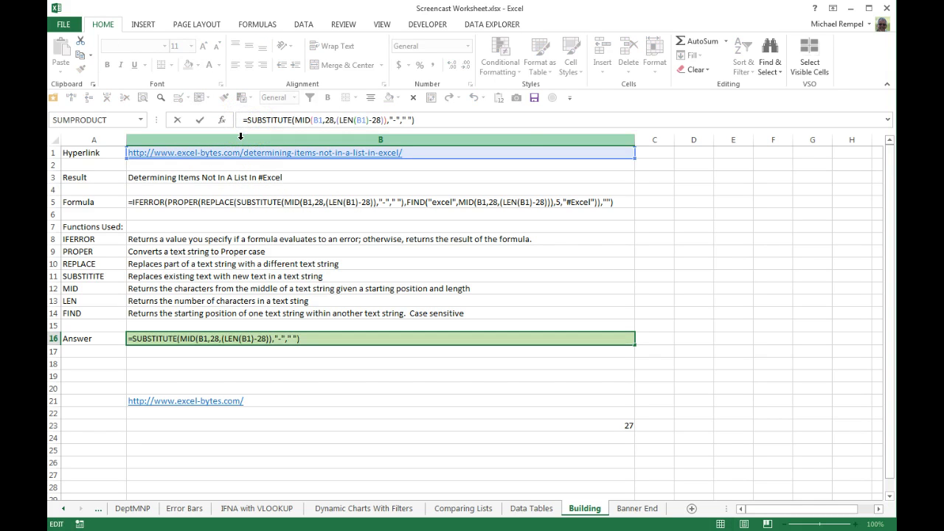
type("re")
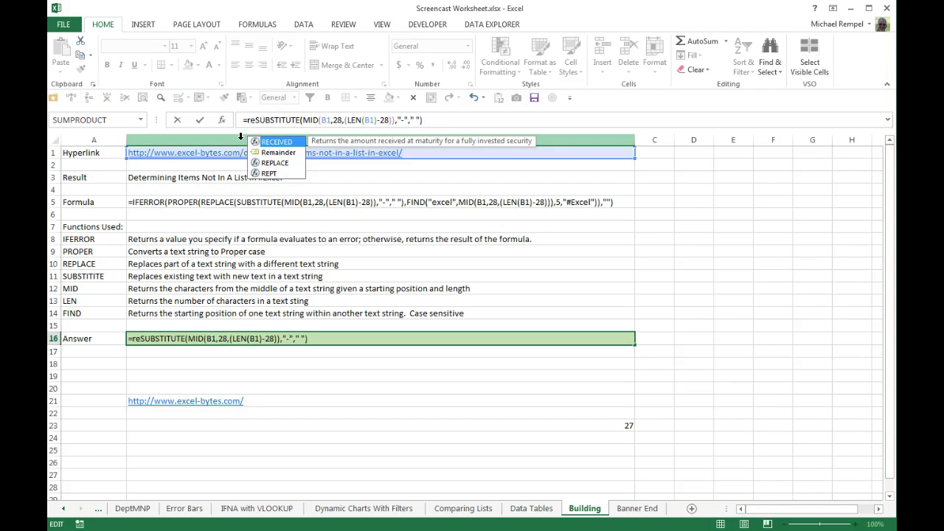
key("Down")
key("Down")
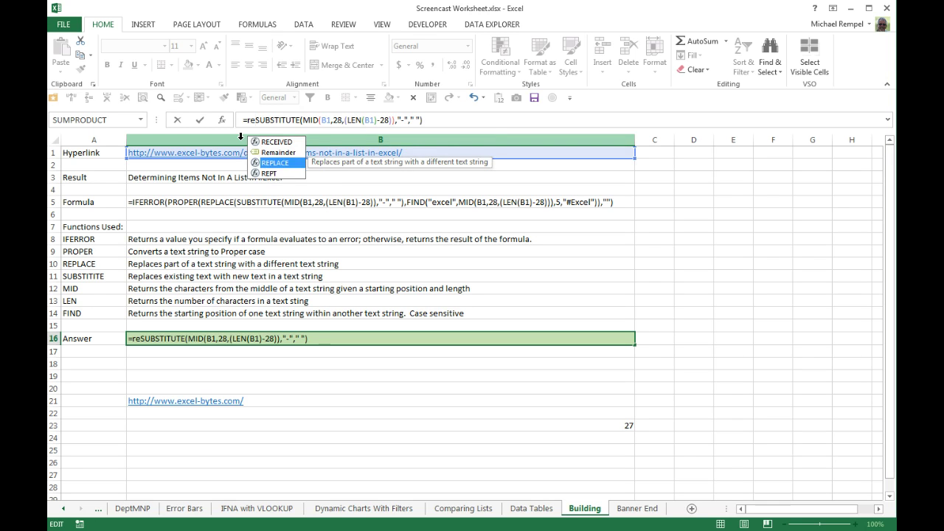
key("Tab")
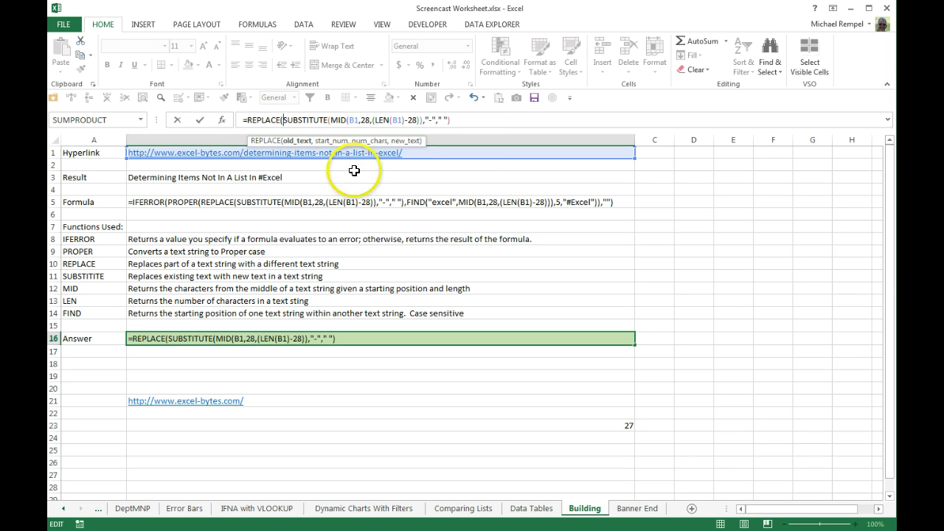
left_click(453, 120)
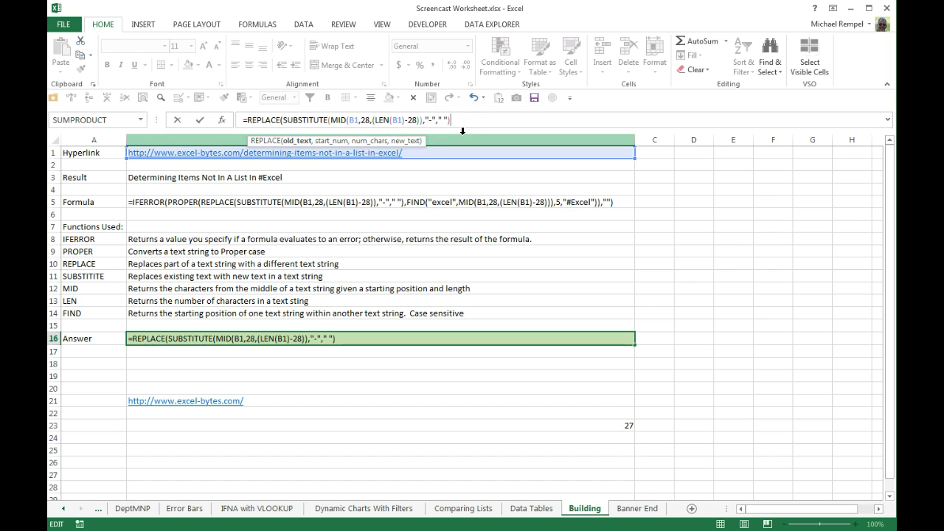
type(",")
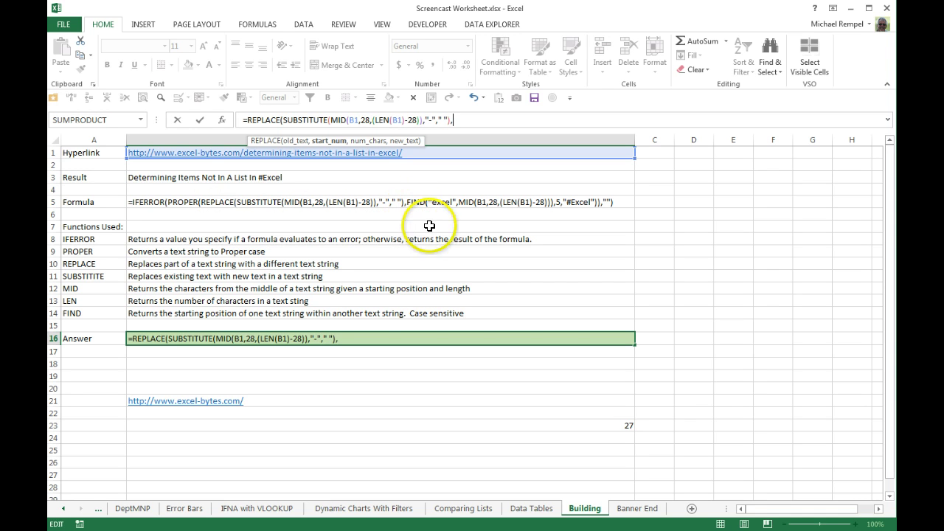
Supply REPLACE's start number with FIND of "excel" within a copy of MID(B1,28,(LEN(B1)-28)), closing the FIND function.
type("find")
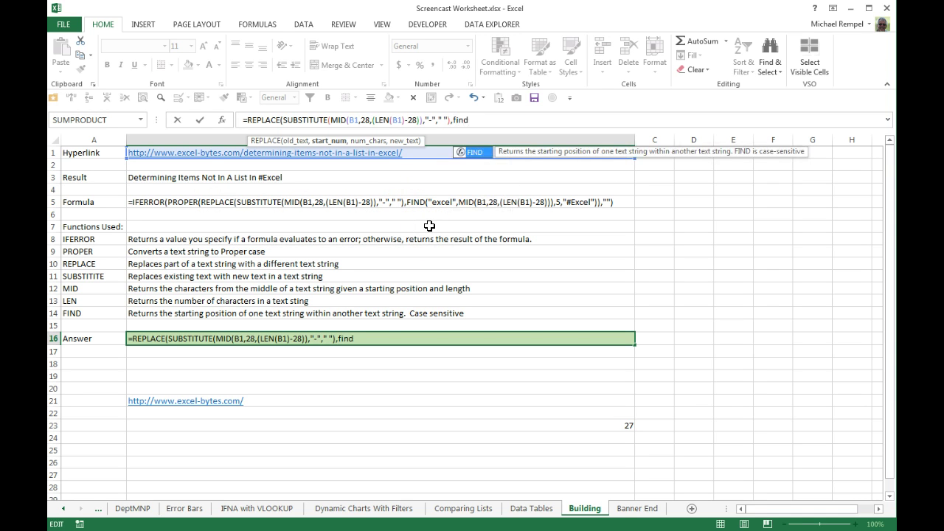
key("Tab")
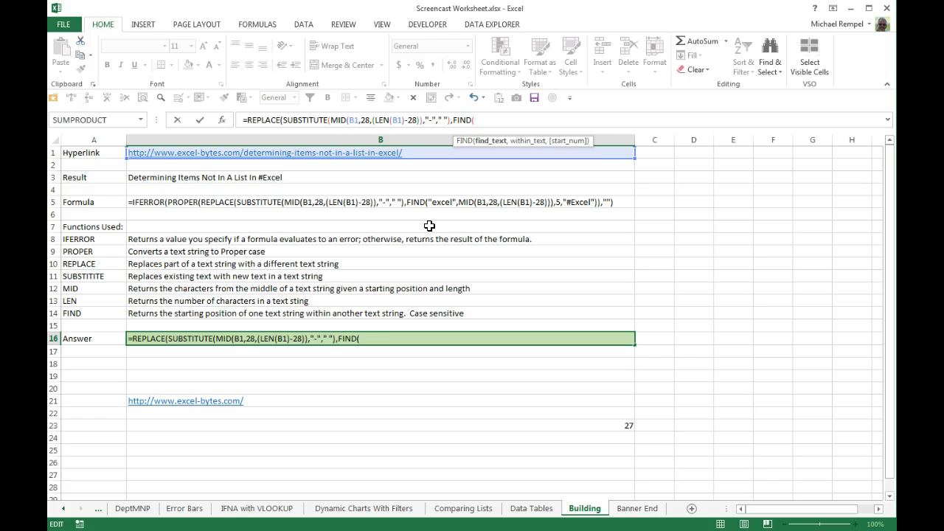
type("\"excel\",")
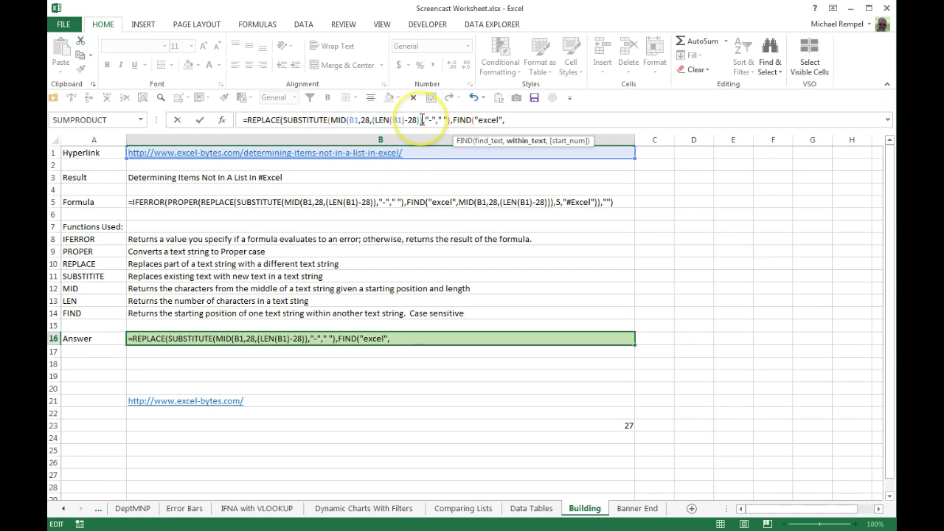
left_click_drag(422, 119, 331, 119)
key("ctrl+c")
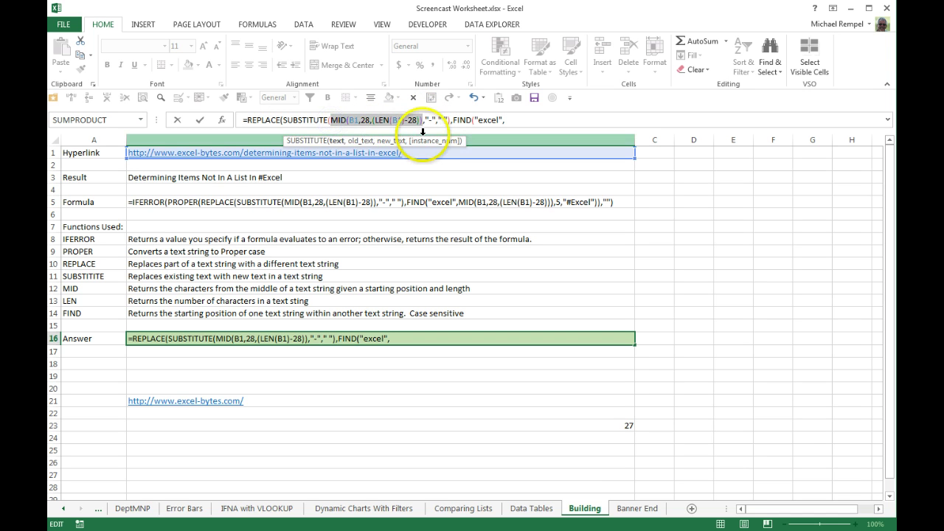
left_click(510, 120)
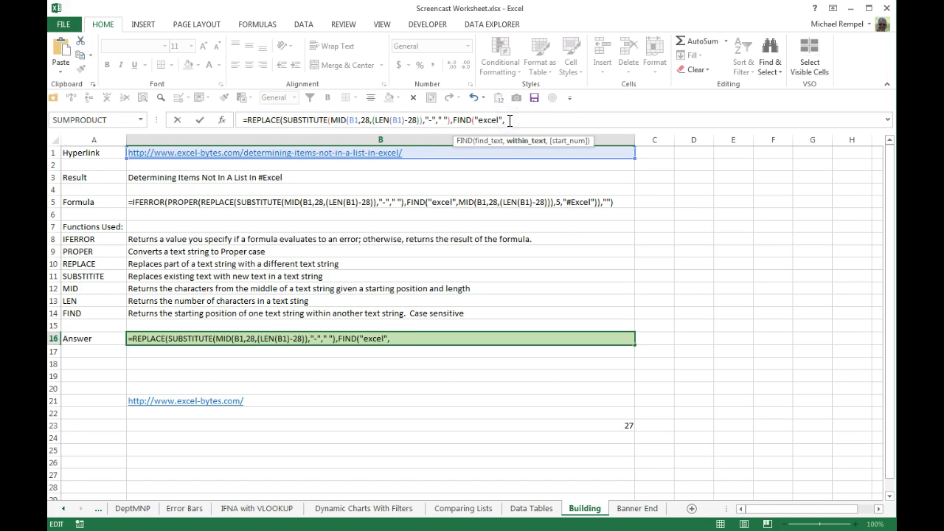
key("ctrl+v")
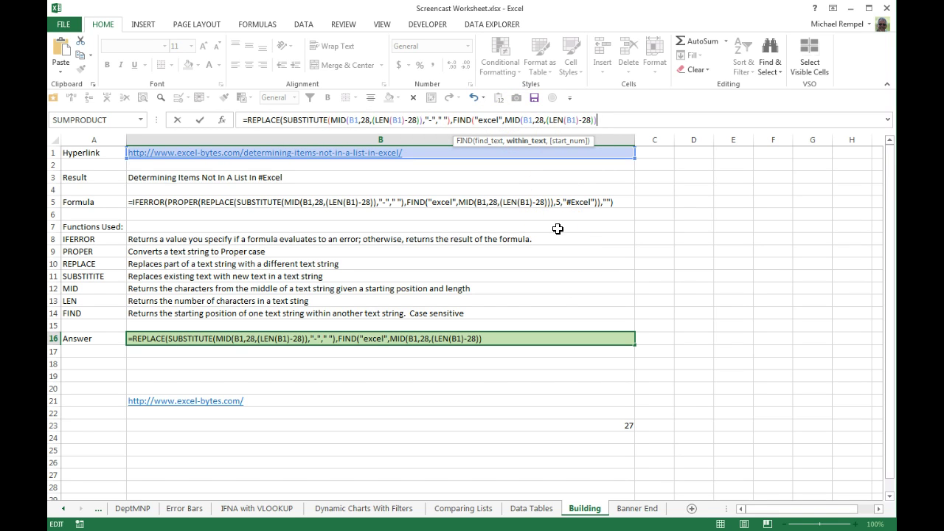
type(",")
key("BackSpace")
type(")")
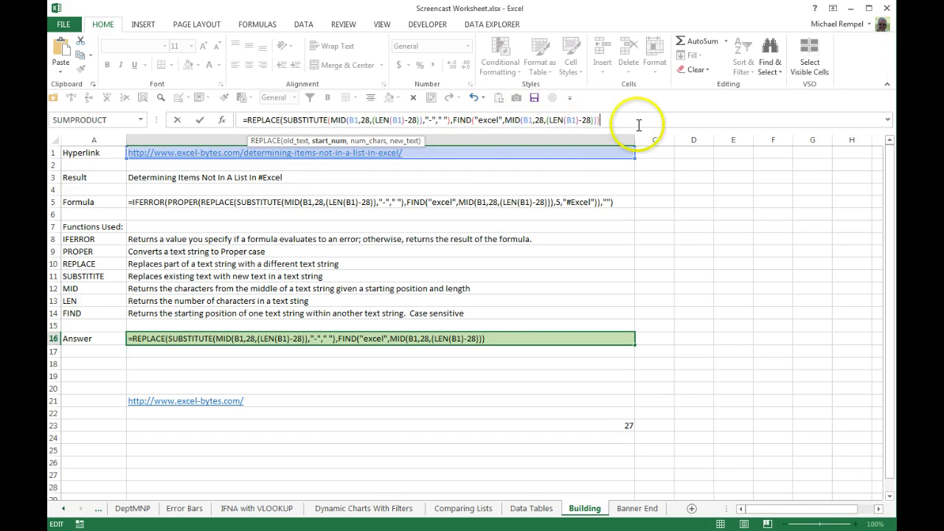
Complete the REPLACE function in B16 with 5 as the number of characters and "#Excel" as the new text, and enter it.
type(",")
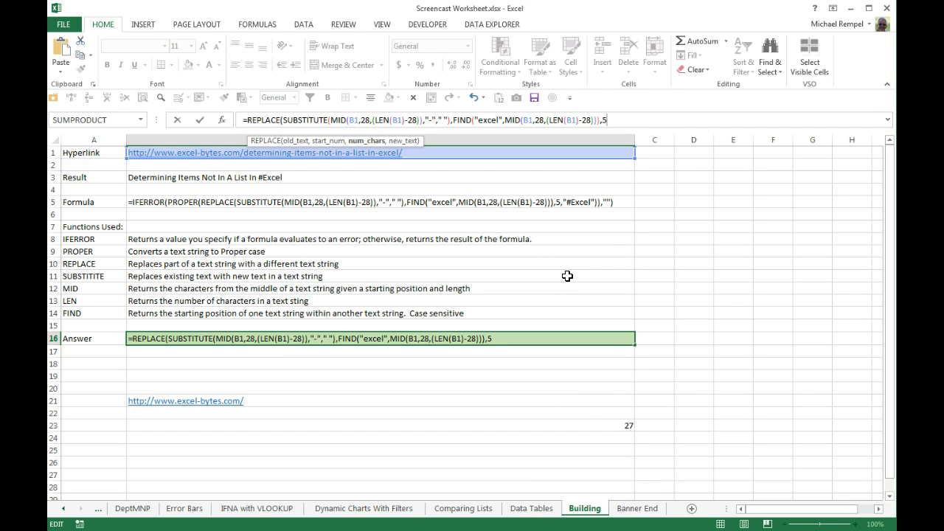
type("5,\"#Excel")
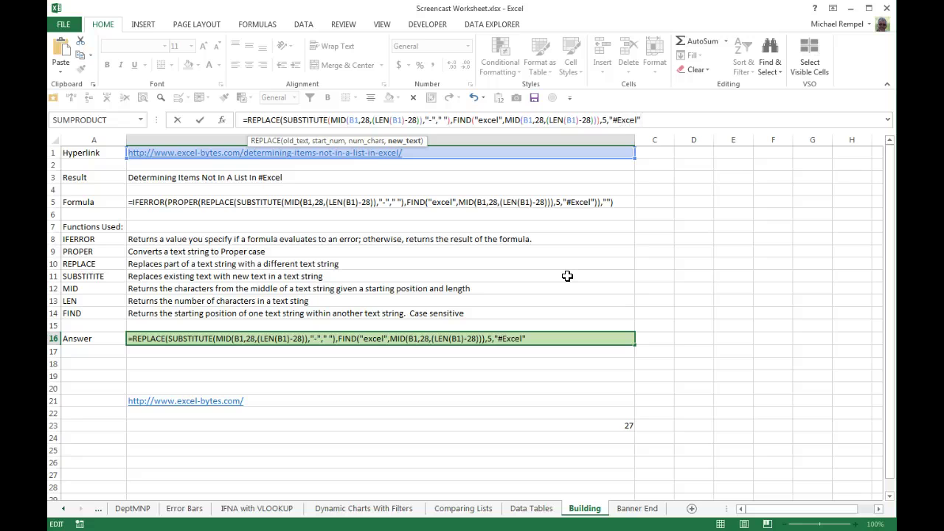
type("\")")
key("Return")
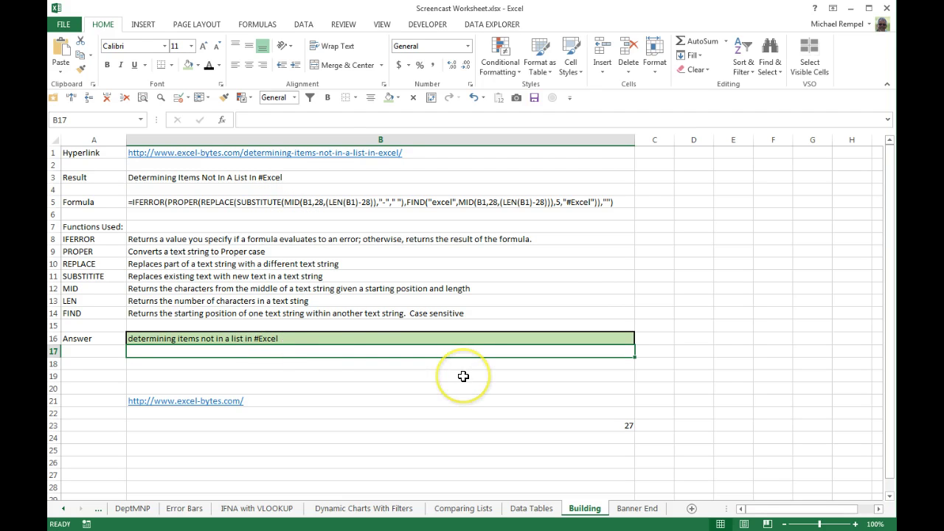
Wrap the whole REPLACE formula in B16 in a PROPER function and enter it.
key("Up")
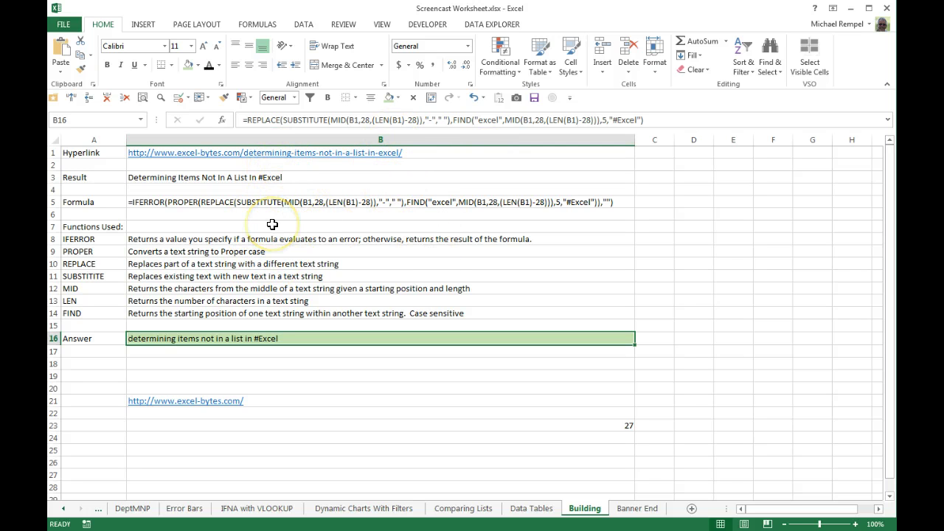
left_click(249, 122)
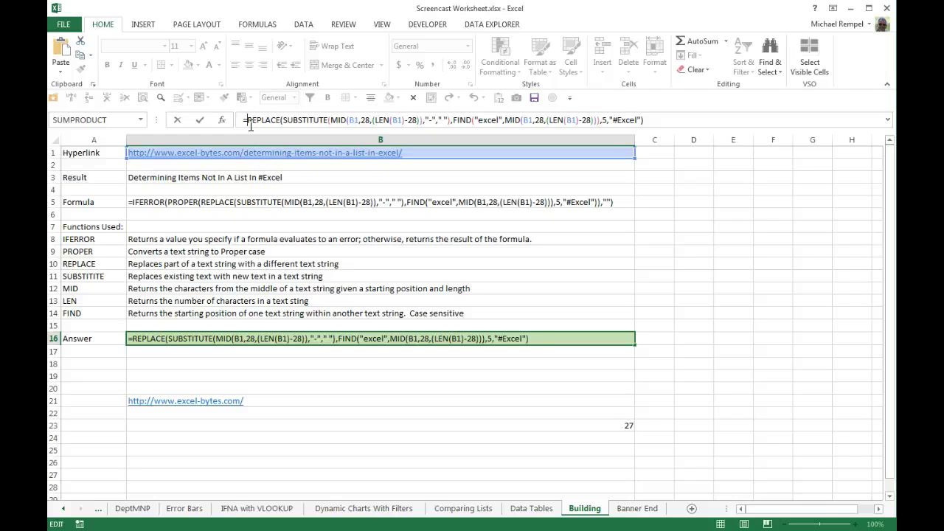
type("pro")
key("Down")
key("Down")
key("Down")
key("Down")
key("Down")
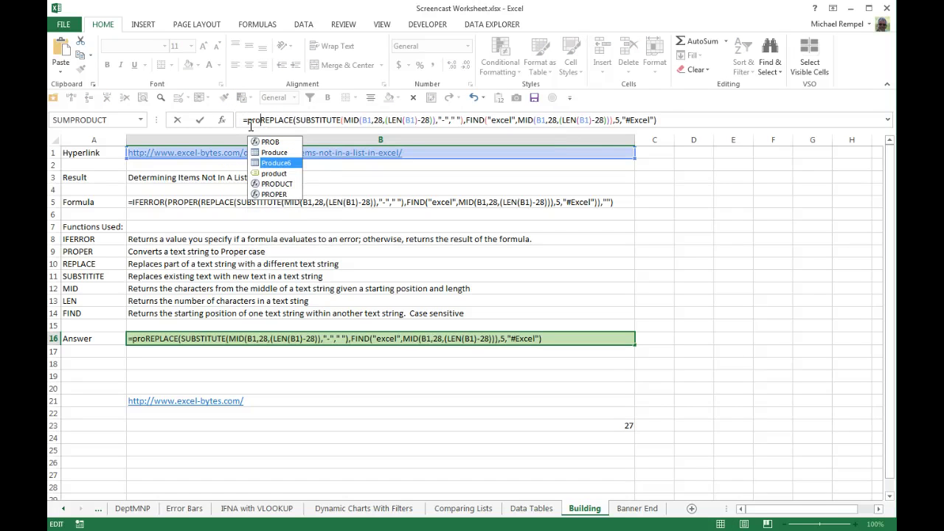
key("Tab")
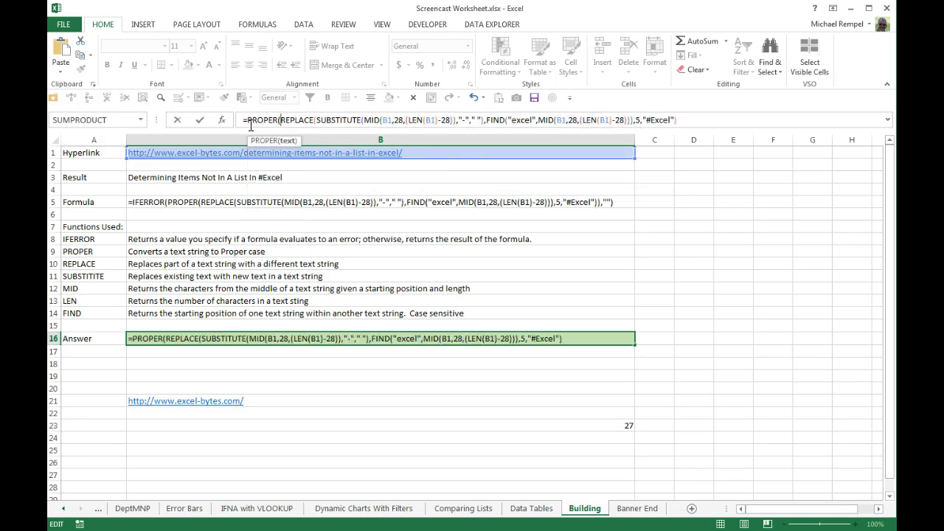
left_click(680, 119)
type(")")
key("Return")
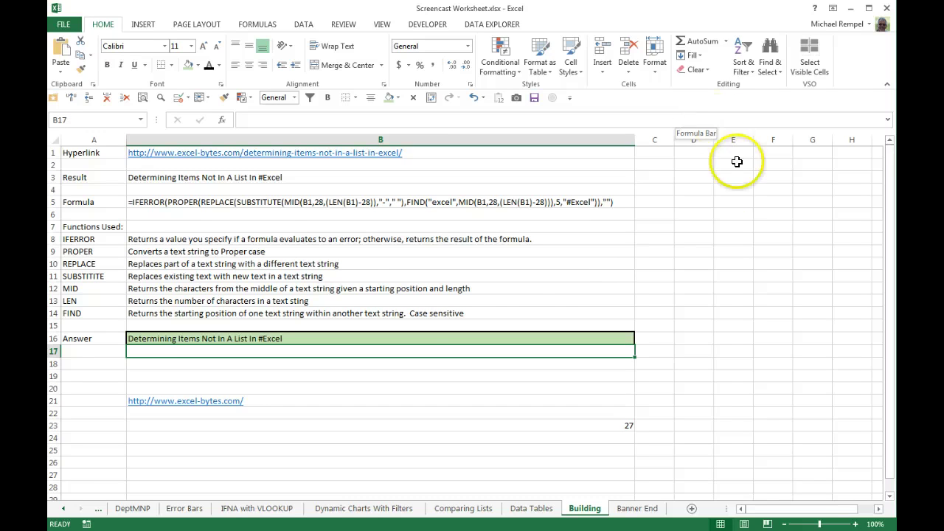
Compare the Answer cell with the Result cell by entering =B16=B3 in B18.
key("Up")
key("Down")
key("Down")
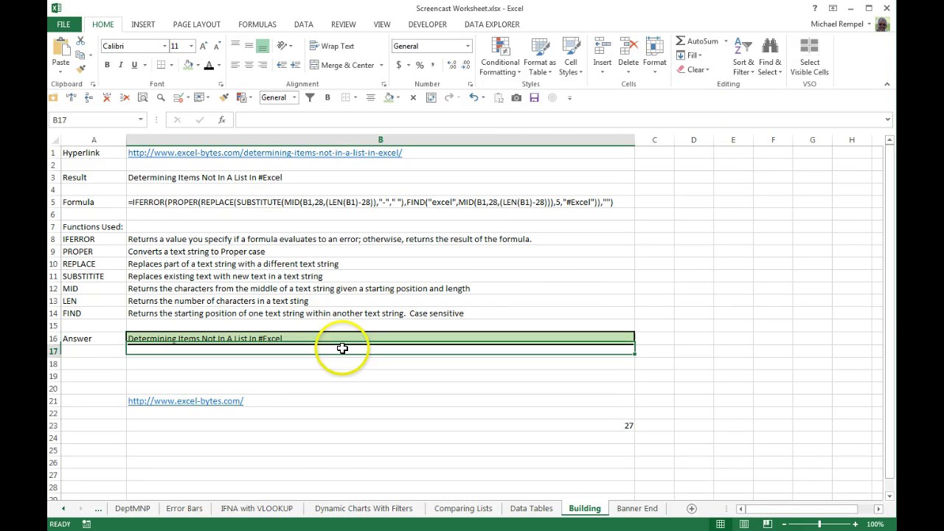
type("=")
left_click(274, 341)
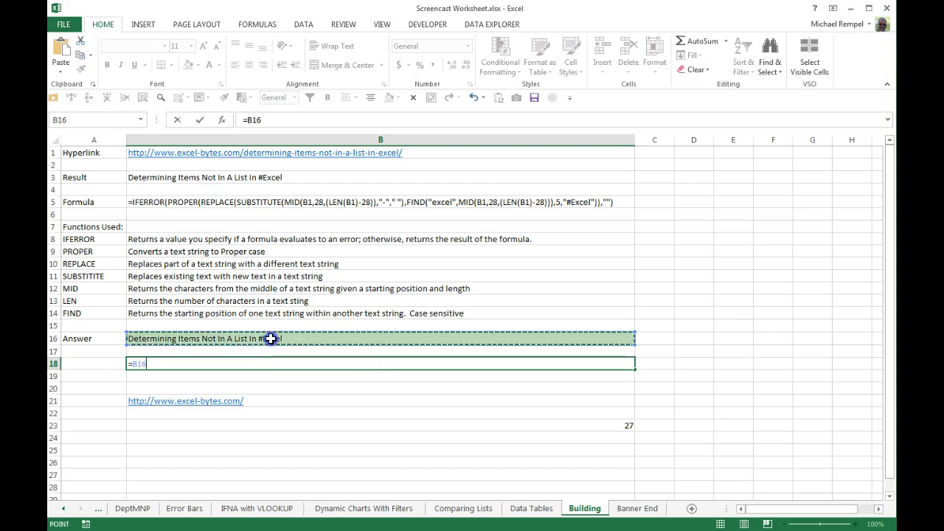
type("=")
left_click(240, 178)
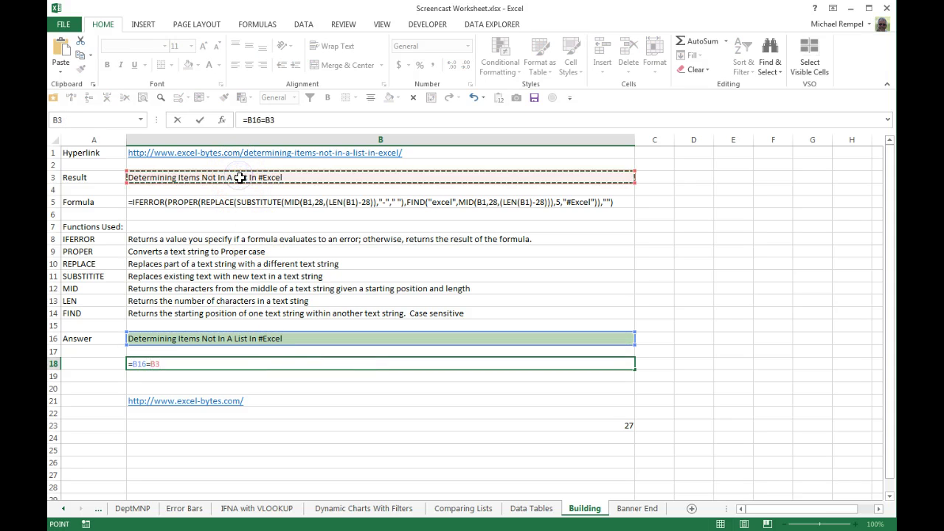
key("Return")
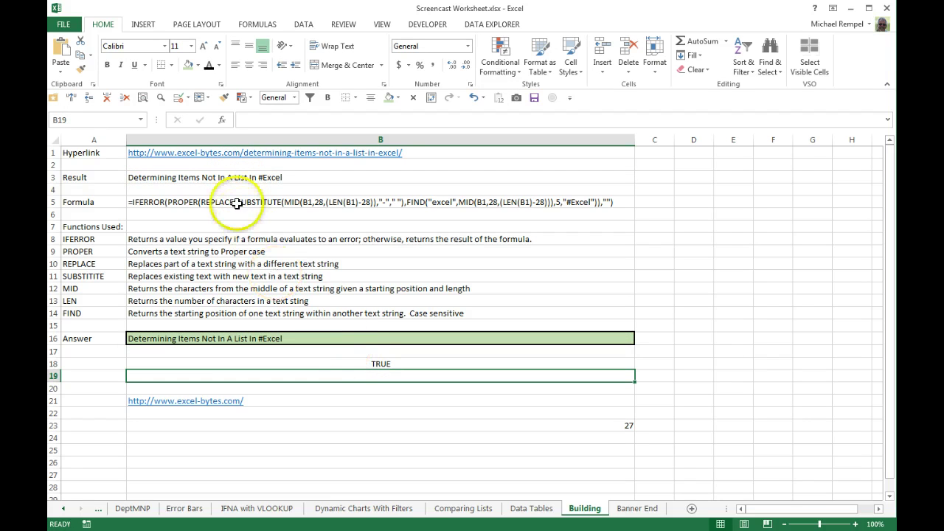
Compare the Answer cell B16 with the Result cell B3, and clear the comparison formula from B18.
key("Up")
key("Up")
key("Up")
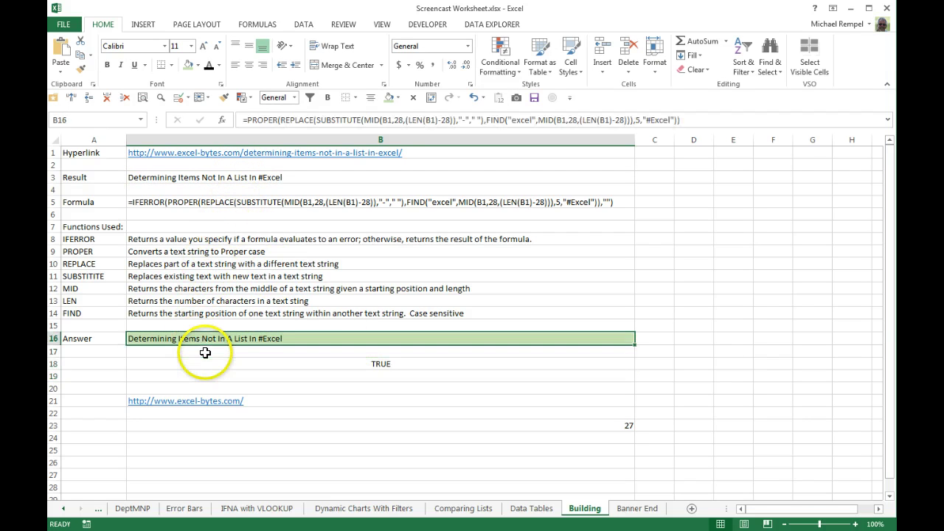
left_click(219, 179)
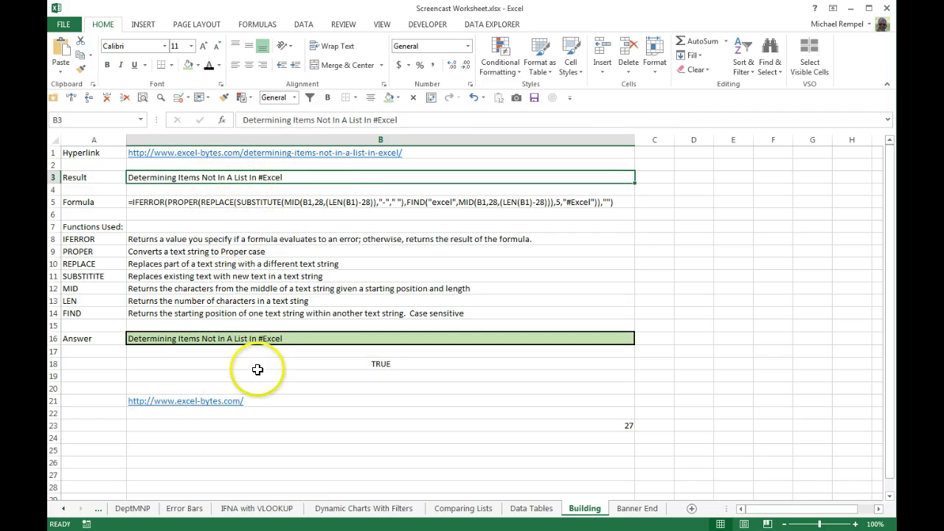
key("Down")
key("Down")
key("Down")
key("Down")
left_click(359, 363)
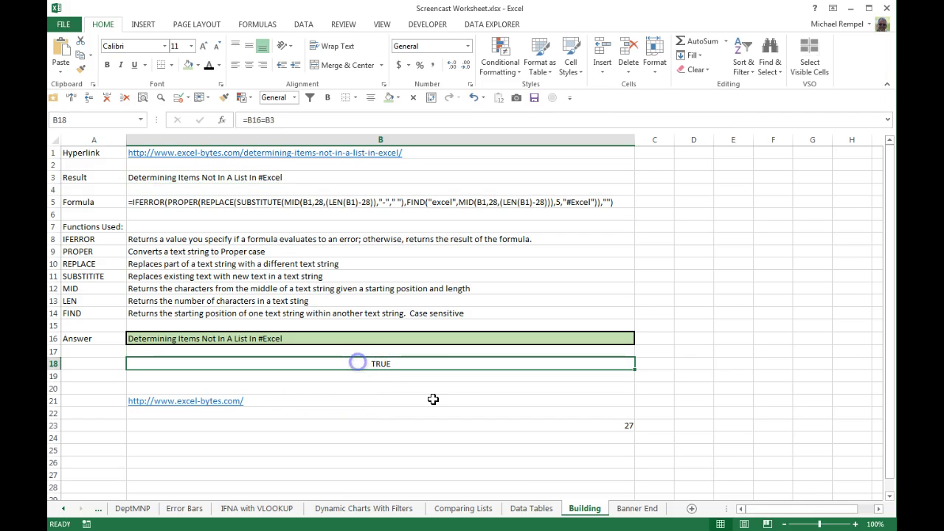
key("Delete")
Try filling the PROPER formula in B16 down one row into B17, and undo the fill.
key("Up")
key("Up")
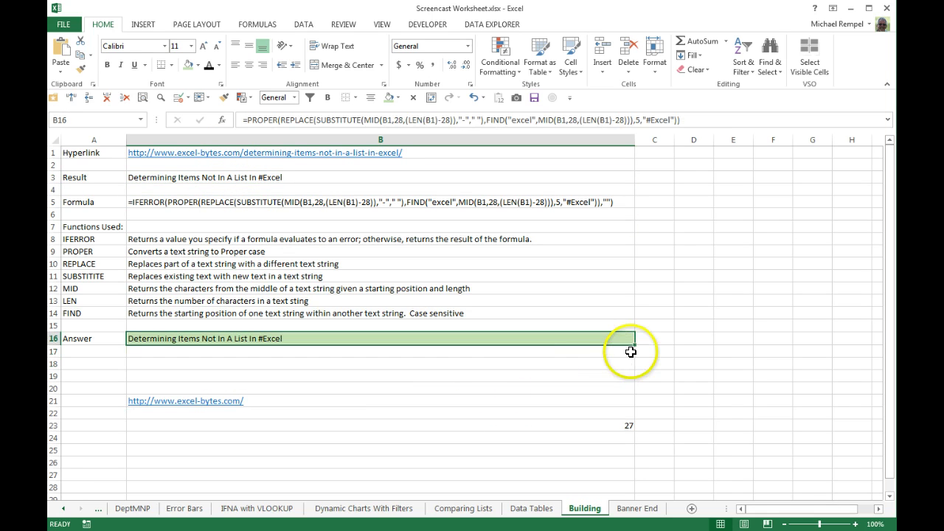
left_click_drag(635, 344, 634, 358)
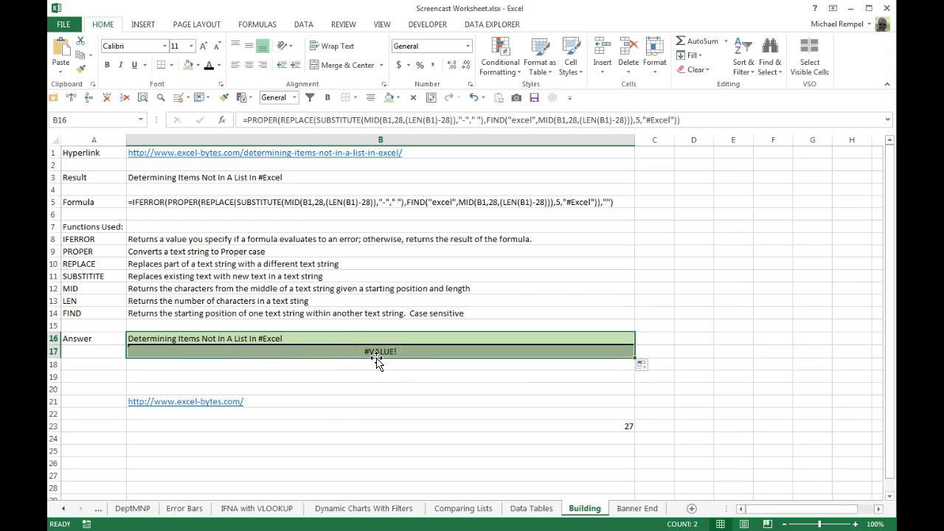
key("Up")
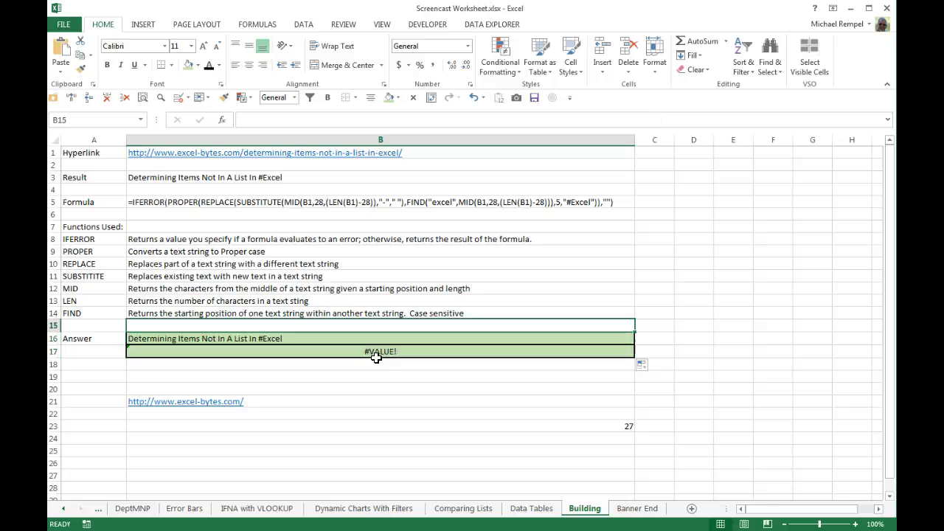
key("ctrl+z")
key("Down")
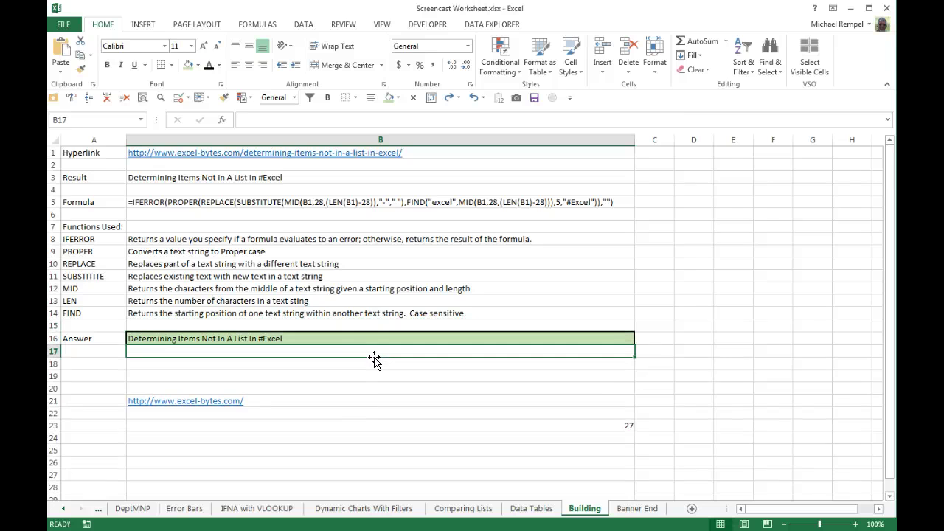
Wrap the whole PROPER formula in B16 in an IFERROR function with "" as the value if error, and enter it.
key("Up")
left_click(246, 119)
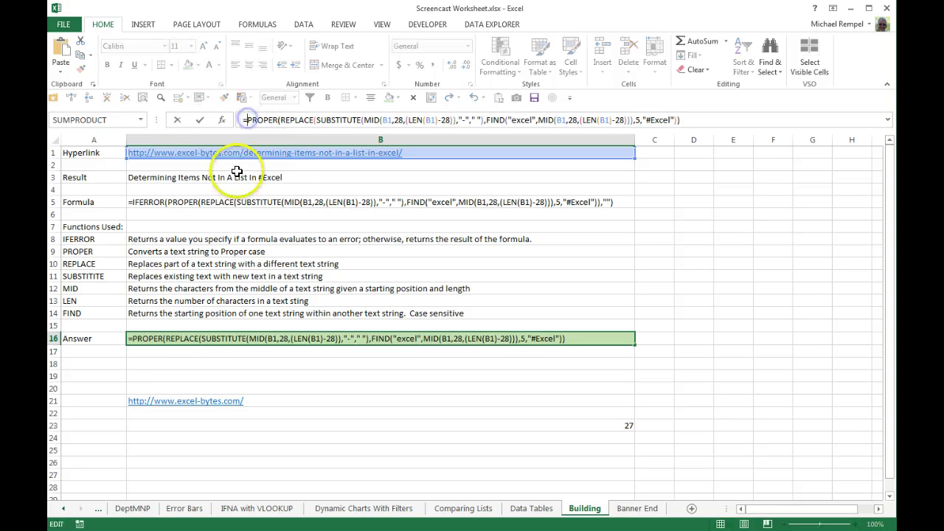
type("IFERROR(")
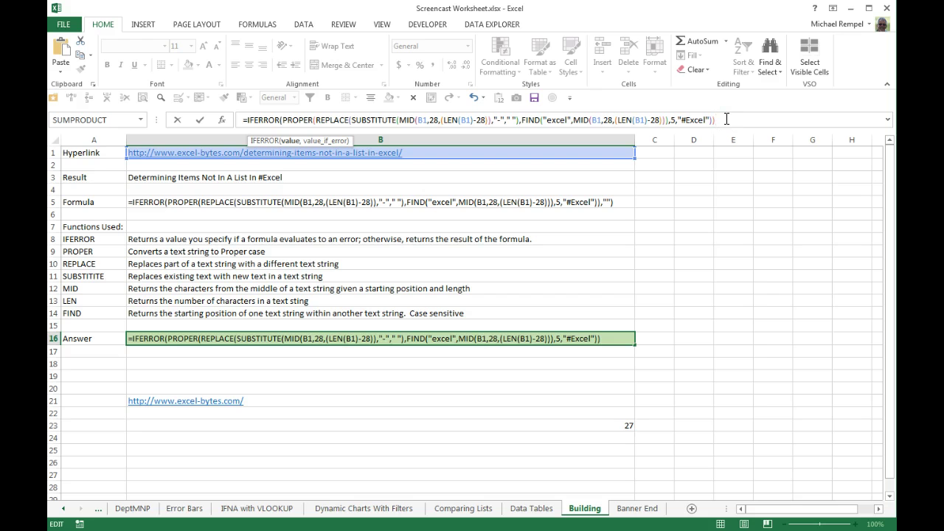
type(",\"\")")
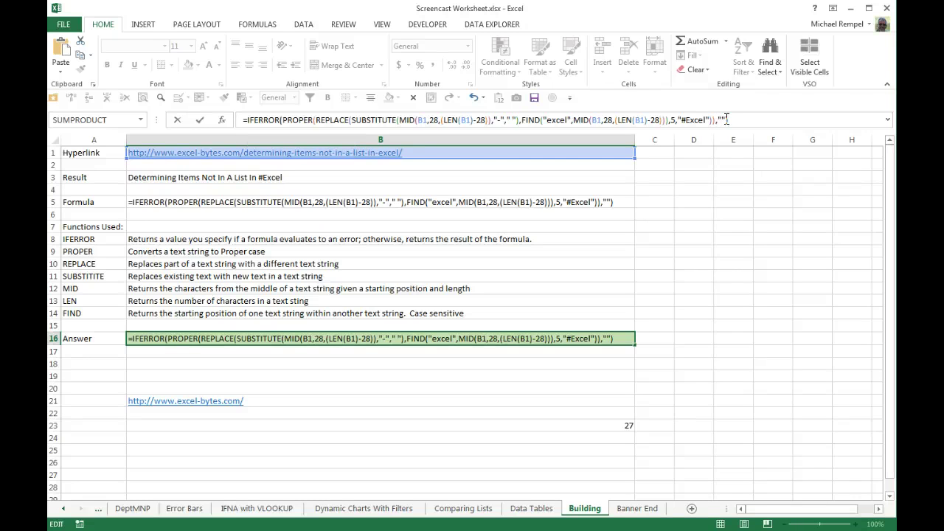
key("Return")
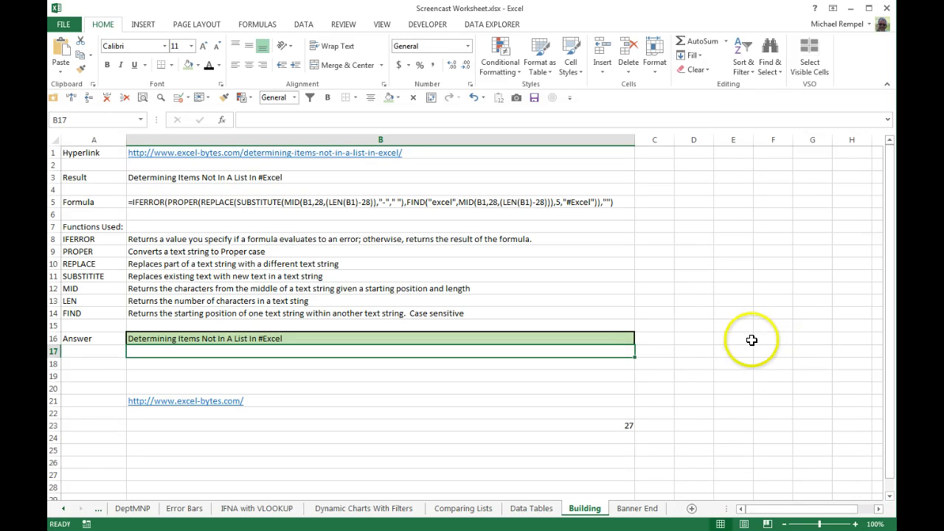
Test the IFERROR formula by filling B16 down into B17, and undo the fill.
key("Up")
left_click_drag(635, 350, 635, 356)
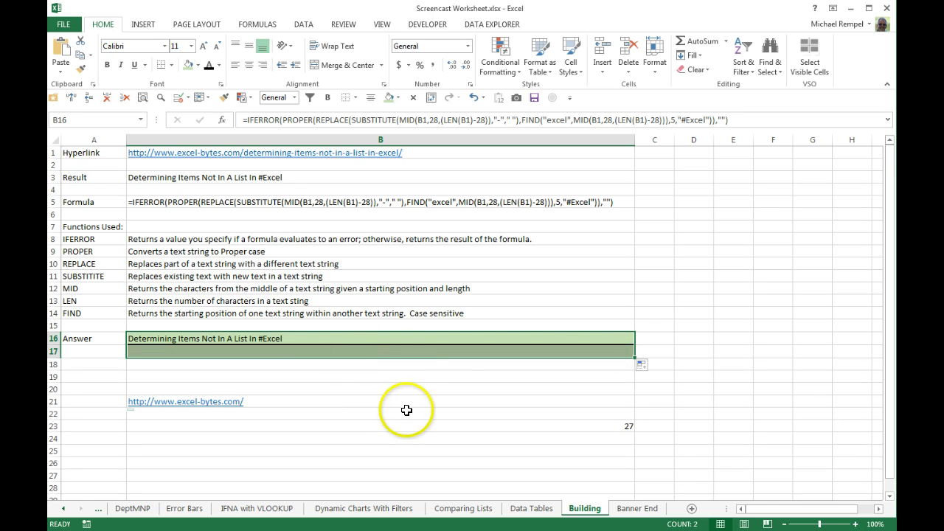
key("ctrl+z")
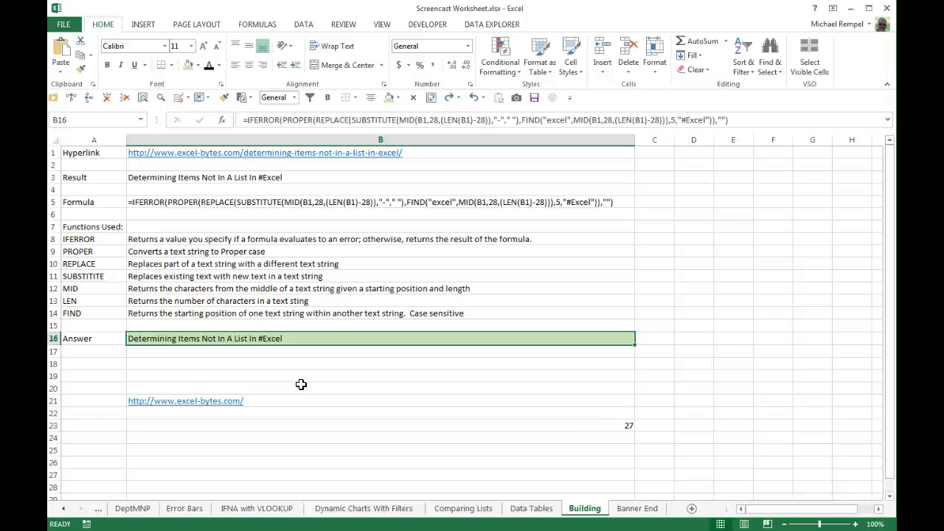
Switch to the Banner End worksheet.
left_click(645, 509)
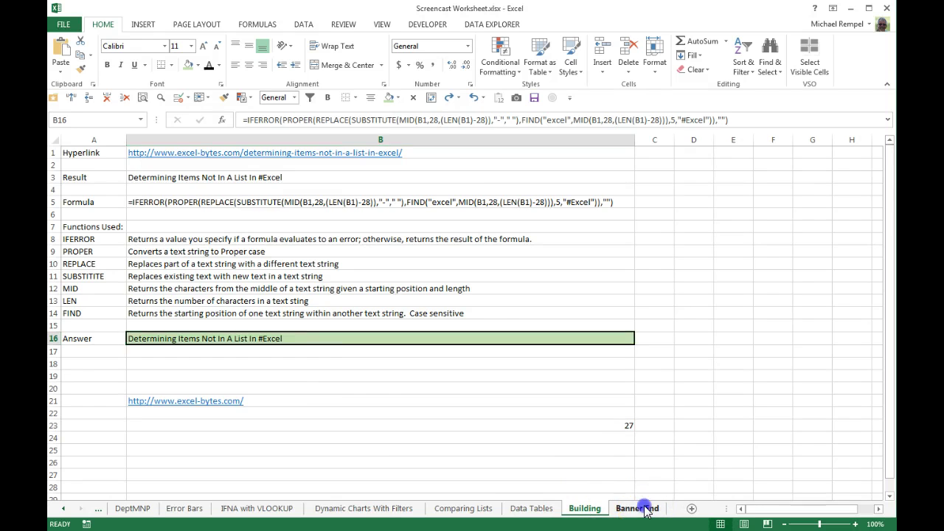